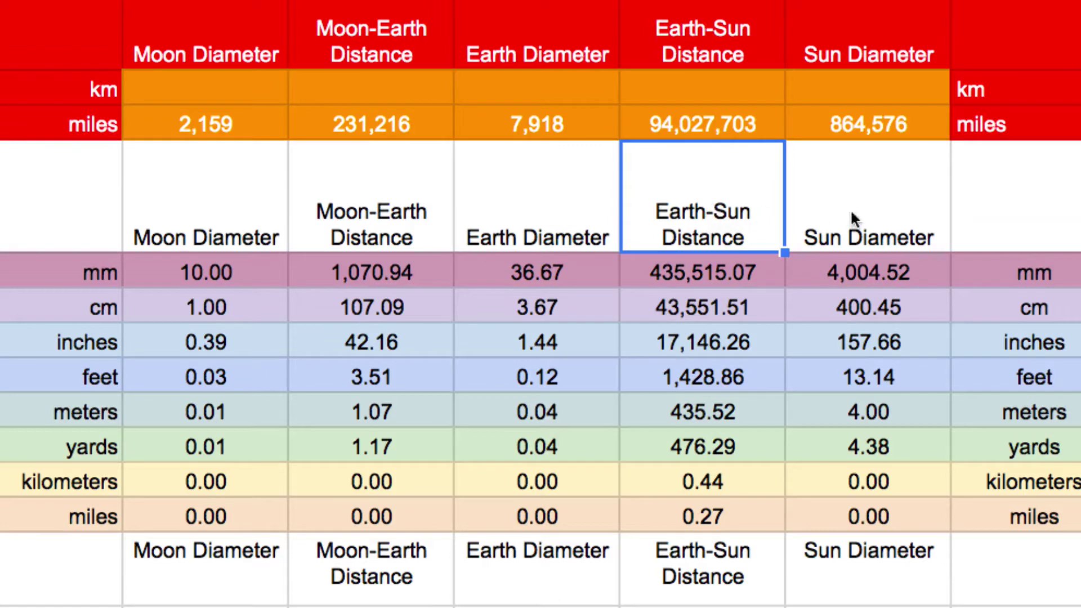
Point out the five column headings and the mm, cm, meters and yards row labels.
left_click(229, 205)
left_click(490, 212)
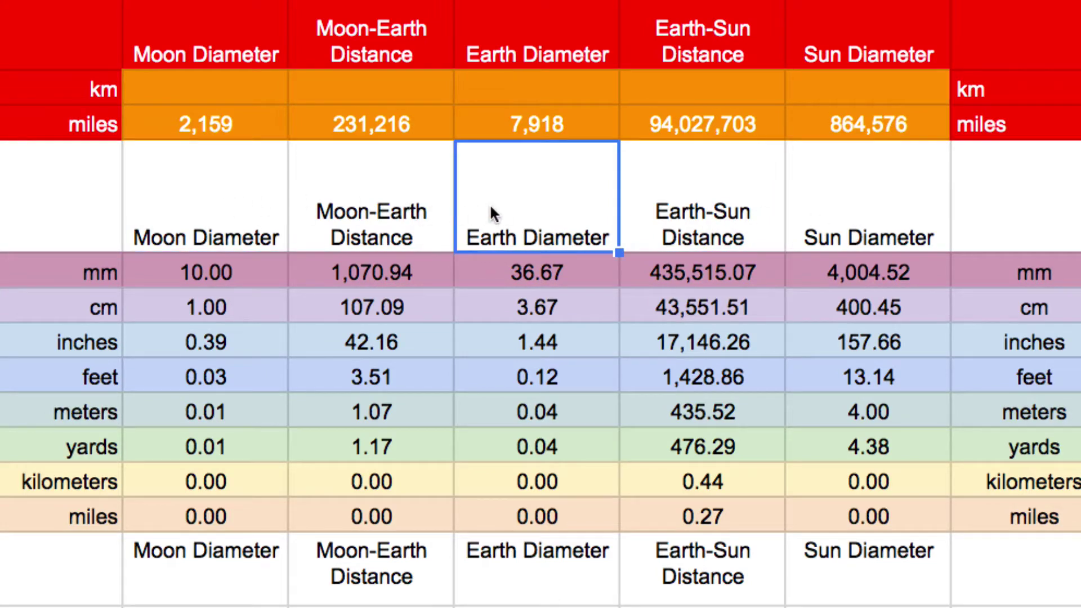
left_click(361, 211)
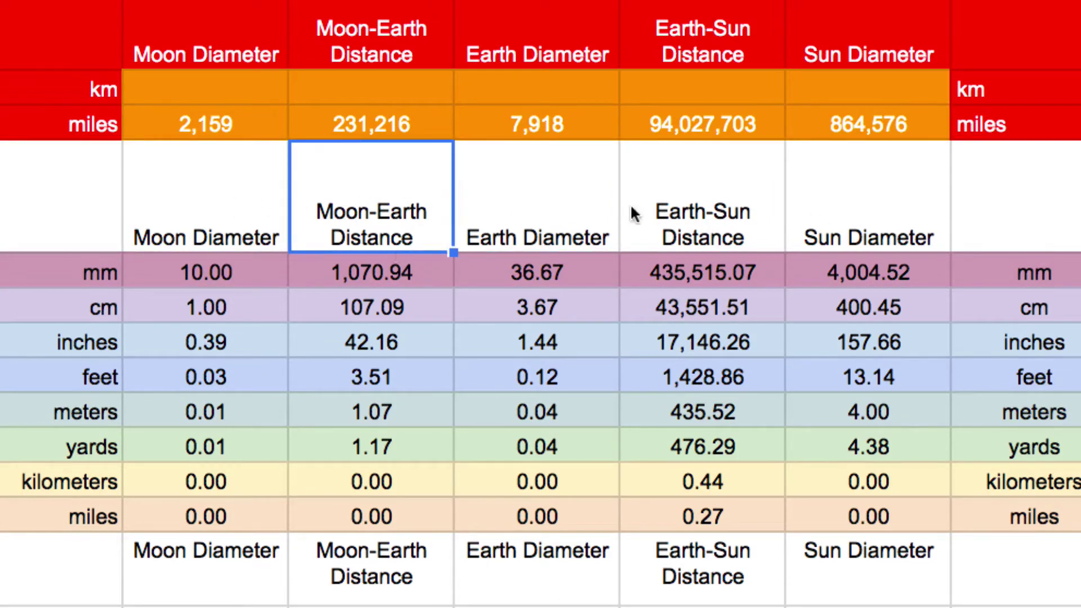
left_click(678, 219)
left_click(921, 211)
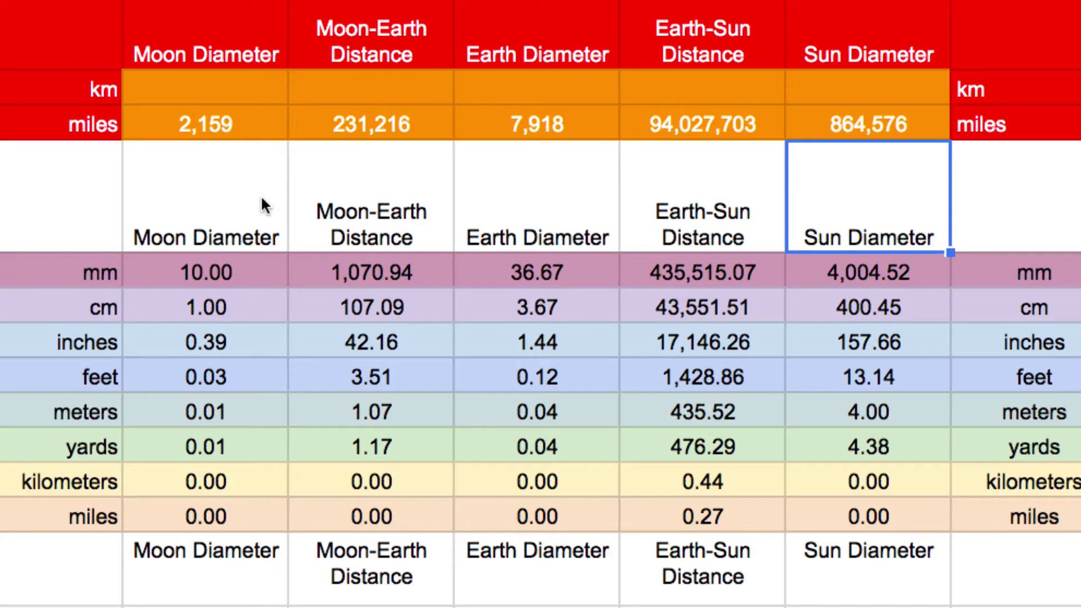
left_click(66, 271)
left_click(59, 305)
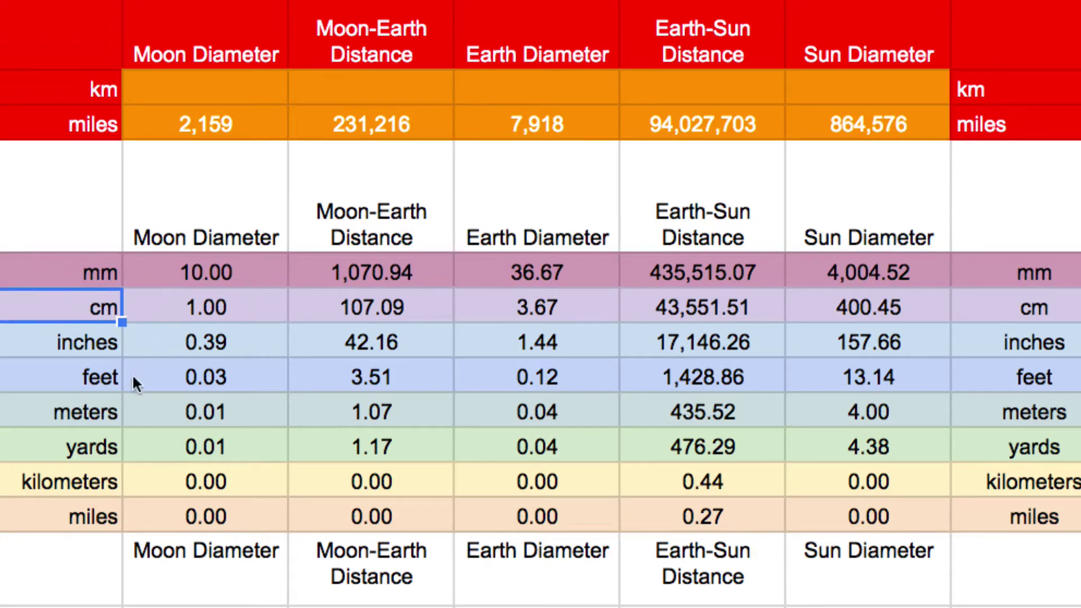
left_click(49, 380)
left_click(38, 405)
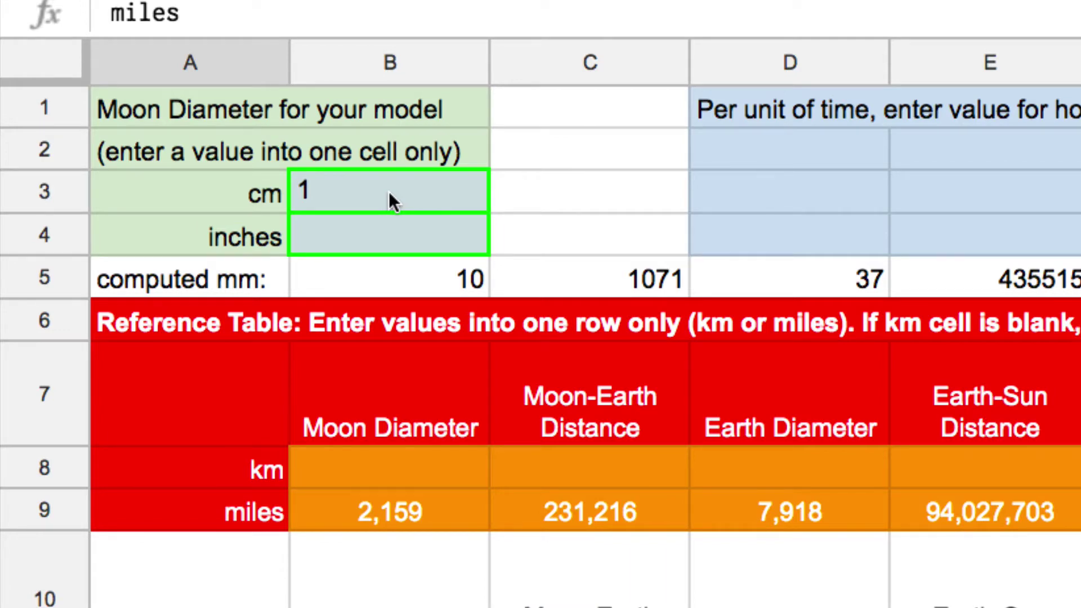
Compare the cm input B3 holding 1 with the empty inches input B4.
left_click(372, 221)
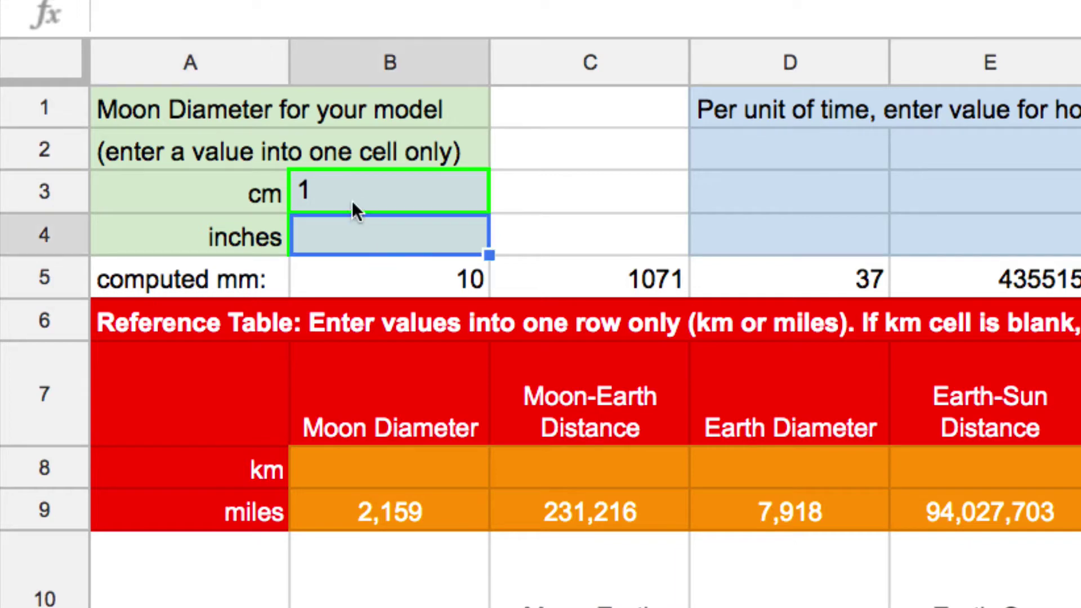
left_click(354, 202)
left_click(327, 235)
left_click(339, 193)
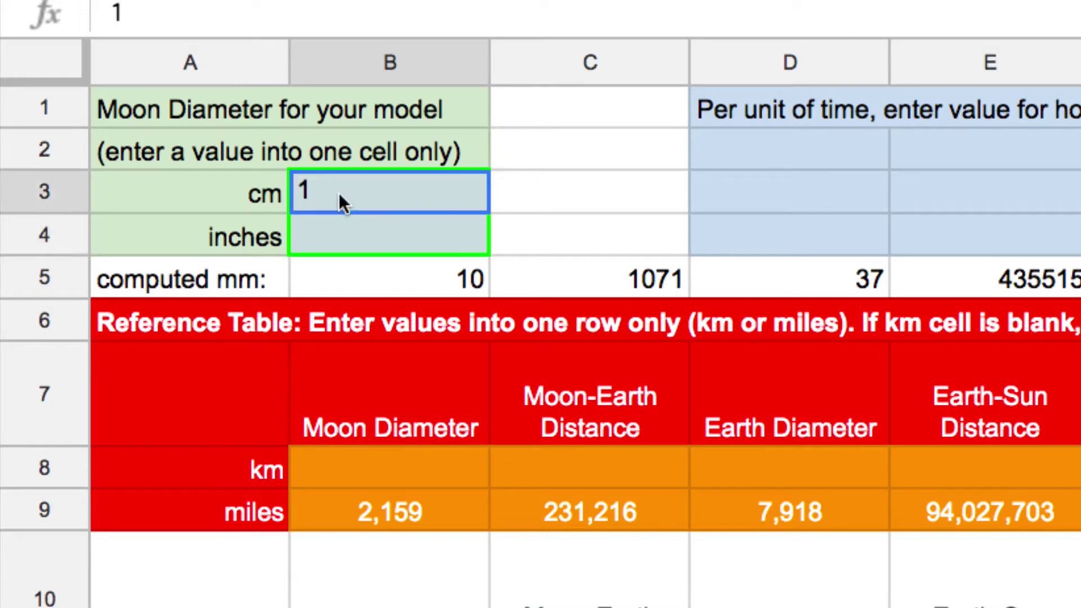
left_click(336, 228)
left_click(354, 189)
left_click(344, 230)
left_click(377, 192)
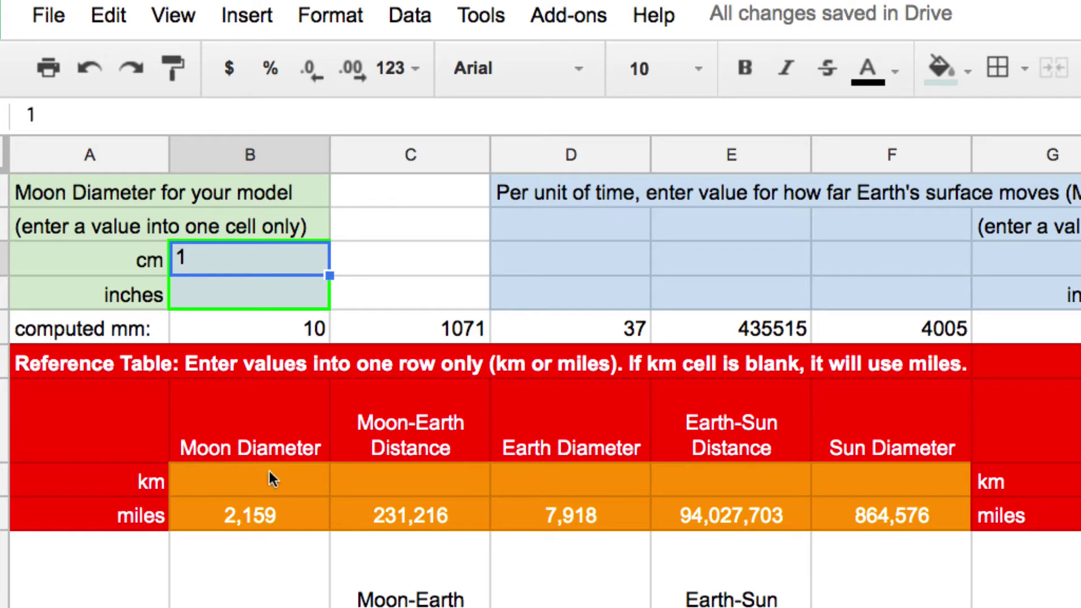
Inspect the computed mm-row formulas in B5 through F5.
left_click(280, 333)
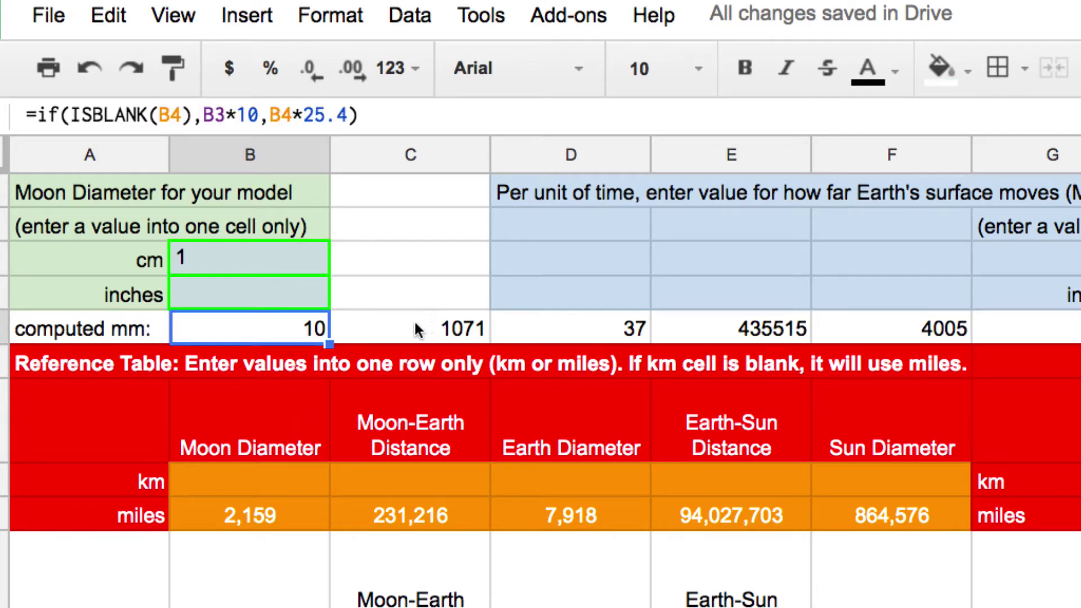
left_click(557, 329)
left_click(853, 332)
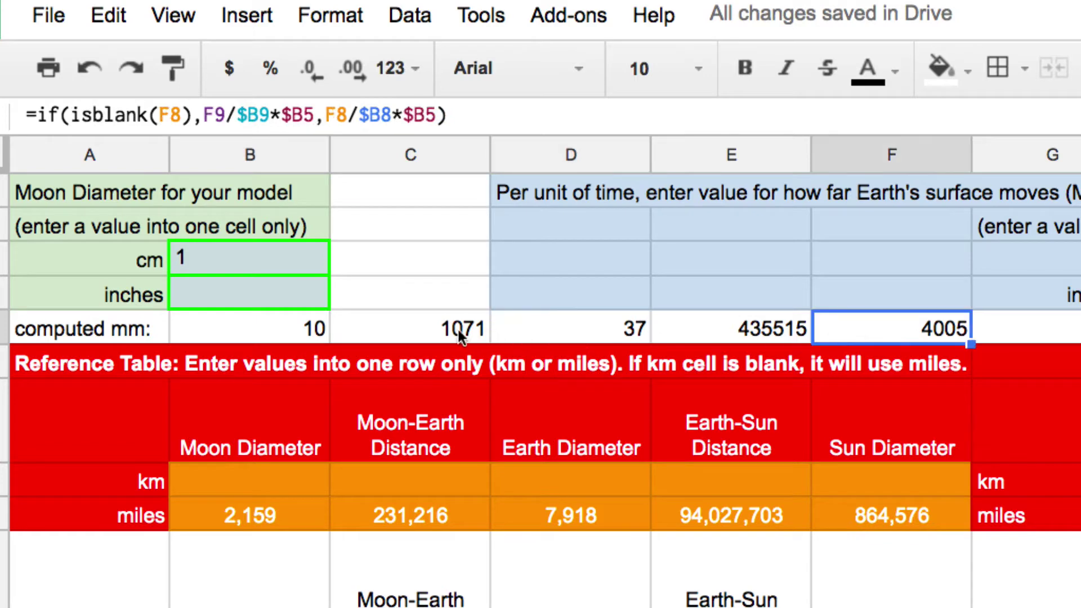
left_click(409, 335)
left_click(707, 330)
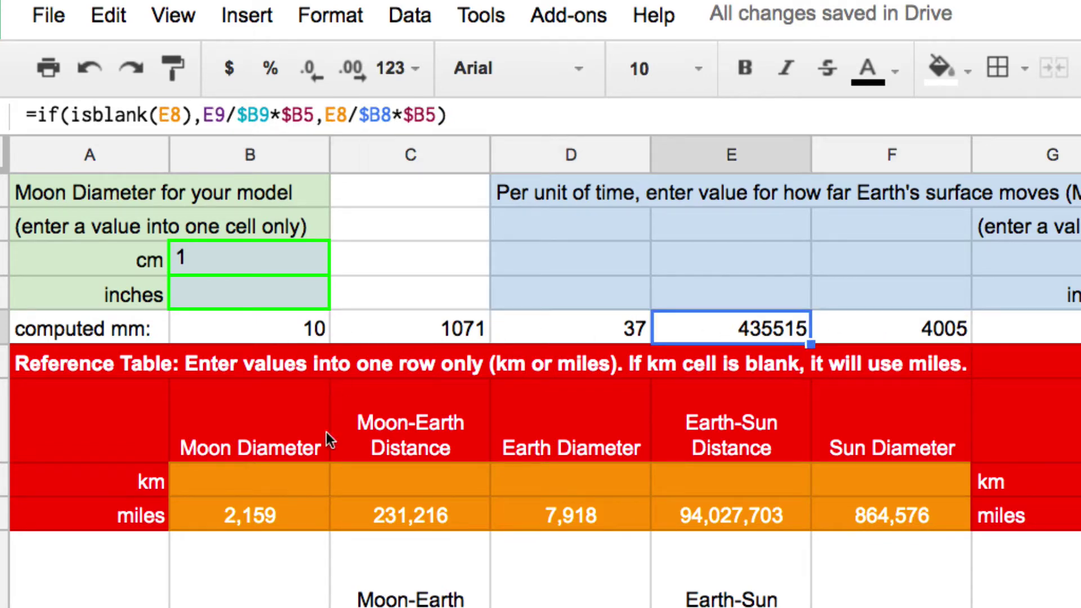
Review the miles values for each body and distance across row 9, B9 to F9.
left_click(276, 514)
left_click(388, 519)
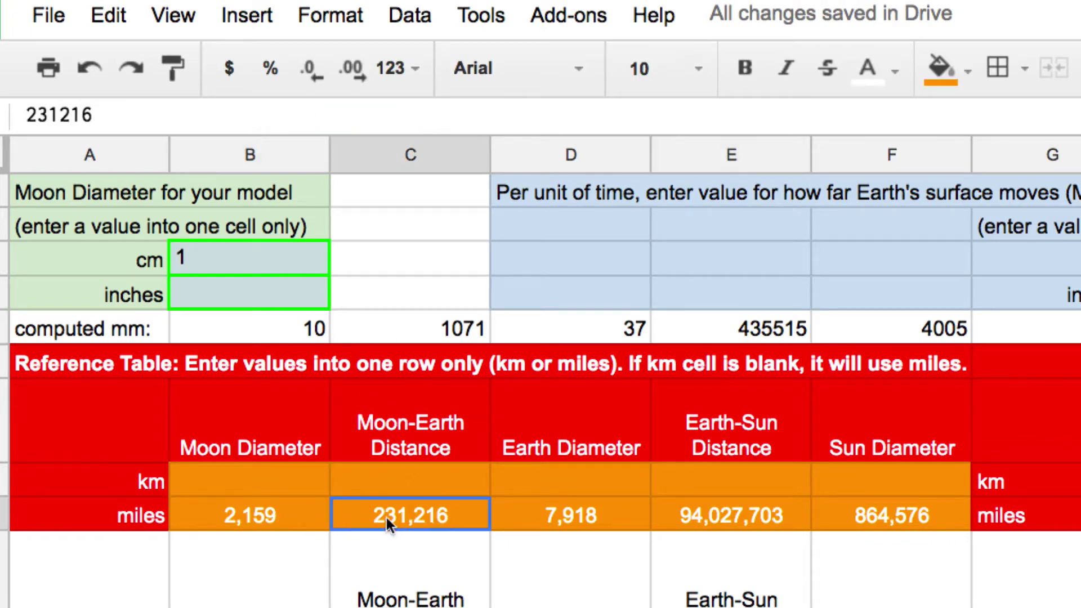
left_click(588, 515)
left_click(742, 518)
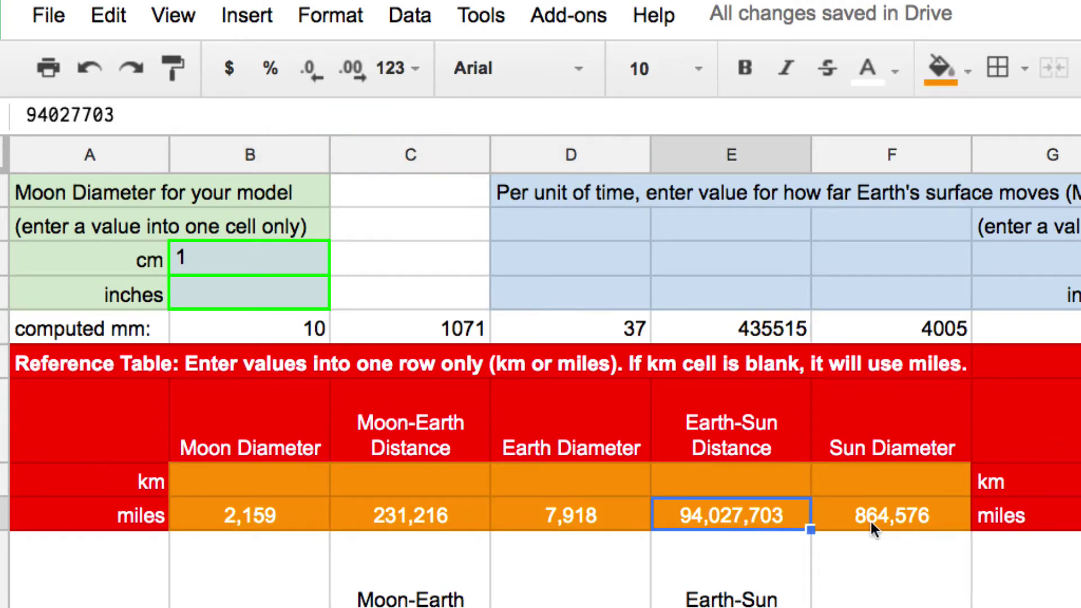
left_click(870, 519)
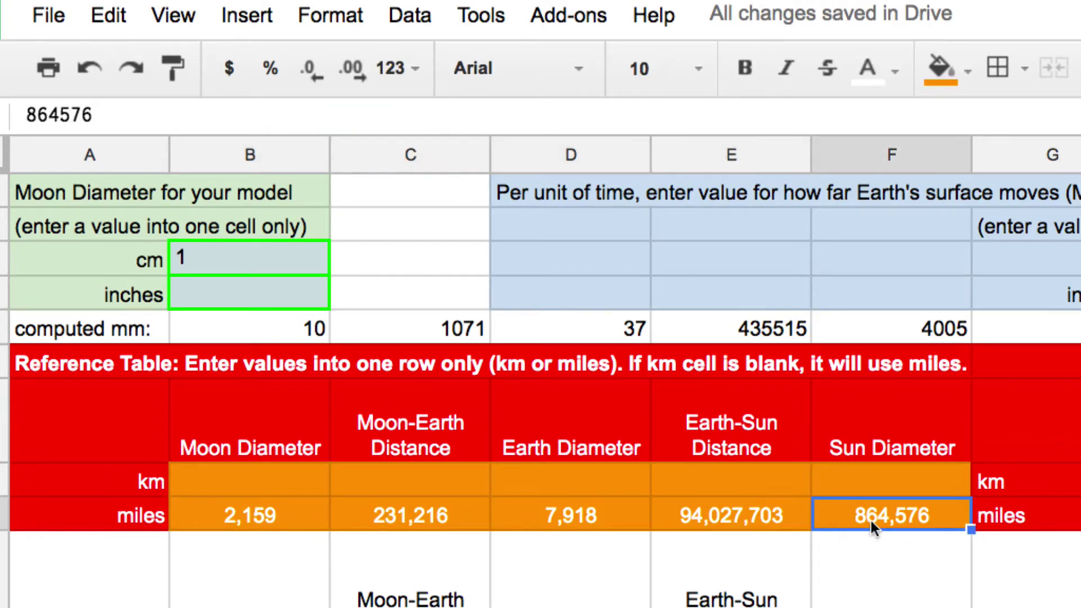
left_click(295, 512)
left_click(382, 509)
left_click(576, 515)
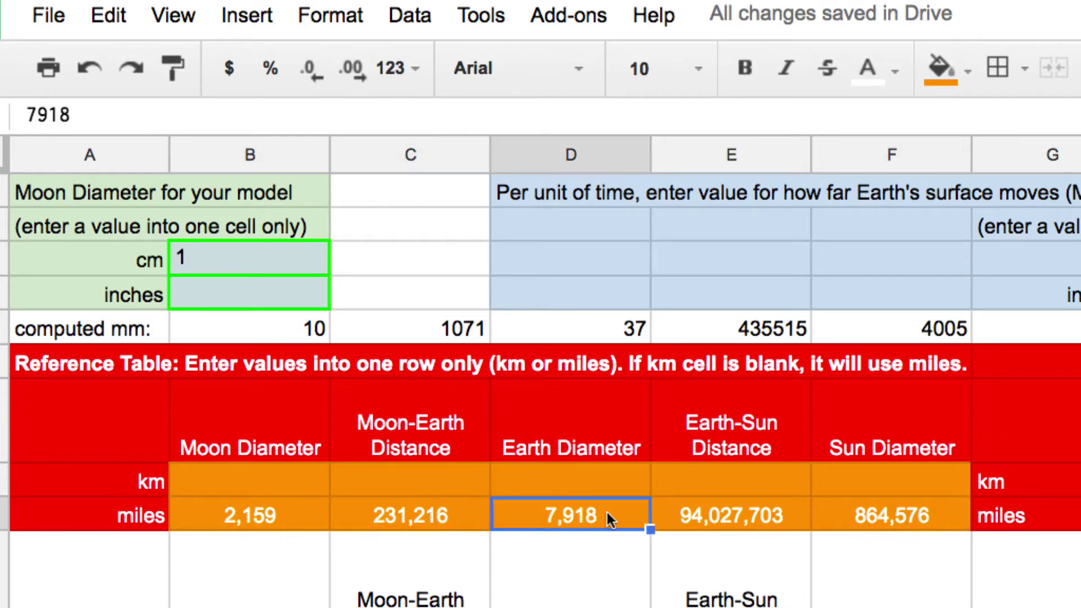
left_click(708, 516)
left_click(833, 518)
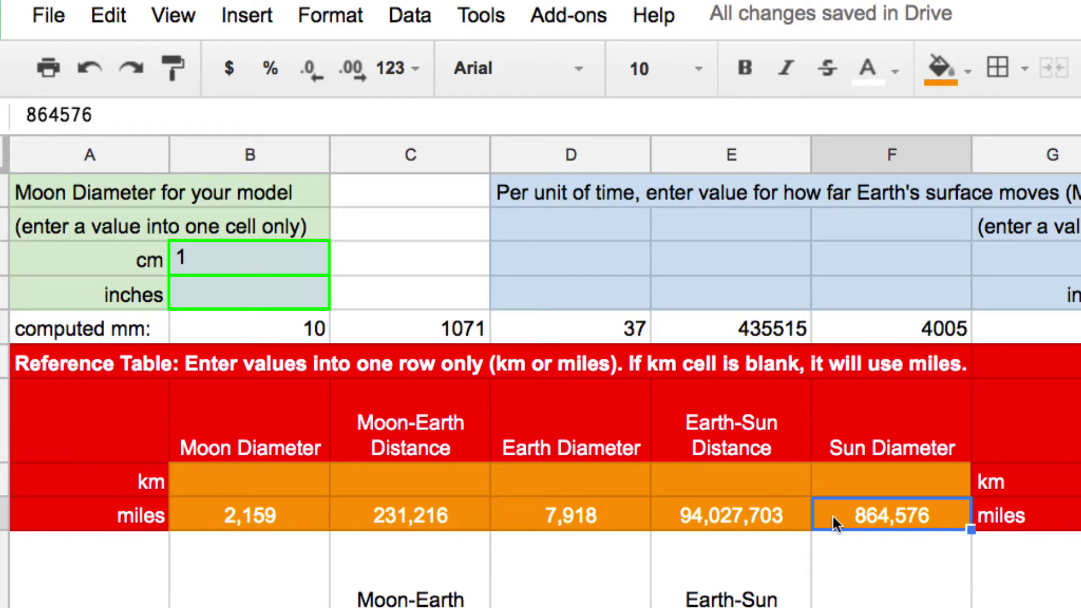
left_click(295, 515)
left_click(428, 513)
left_click(596, 515)
left_click(710, 515)
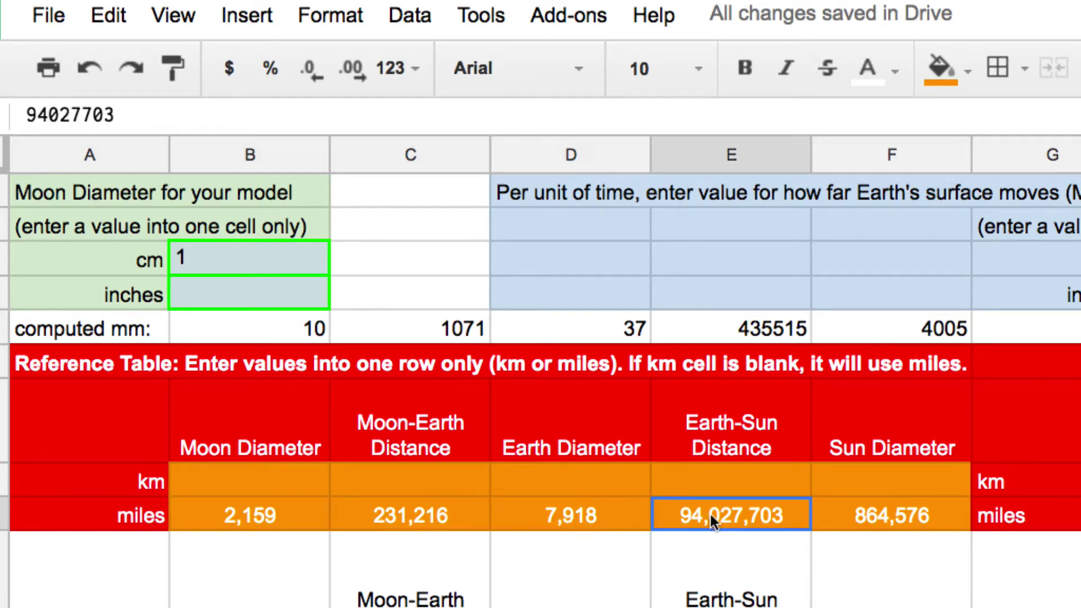
left_click(865, 514)
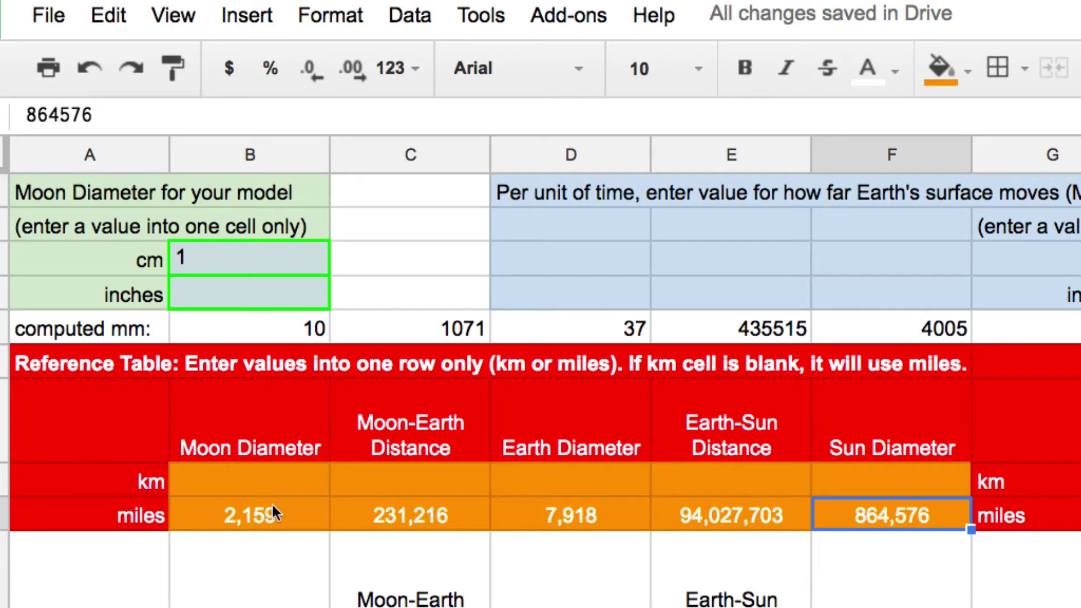
Point out the empty km cells B8 through F8.
left_click(282, 481)
left_click(373, 474)
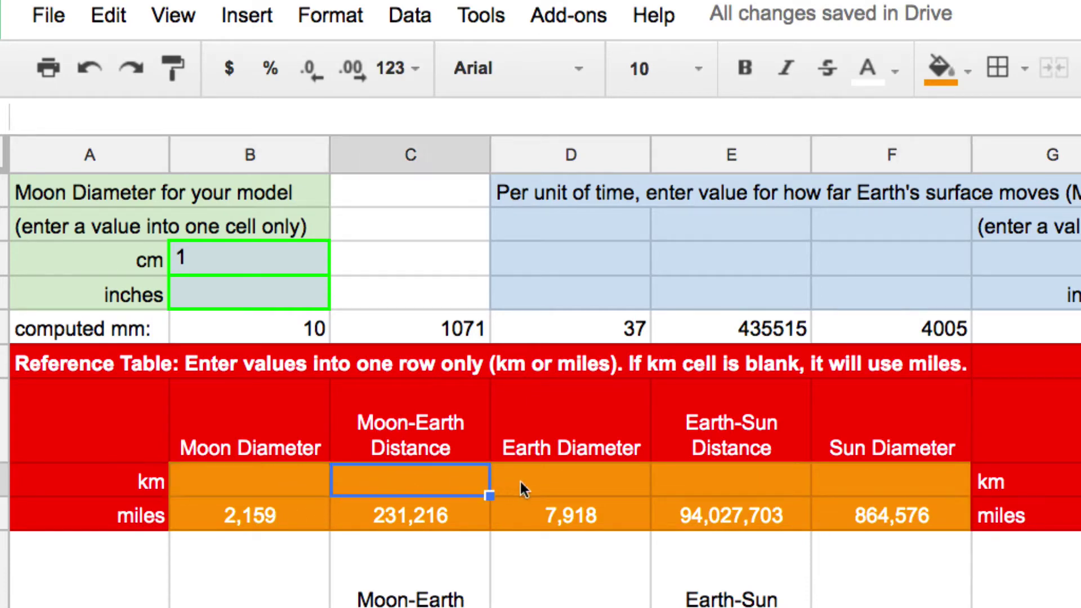
left_click(520, 481)
left_click(679, 480)
left_click(841, 482)
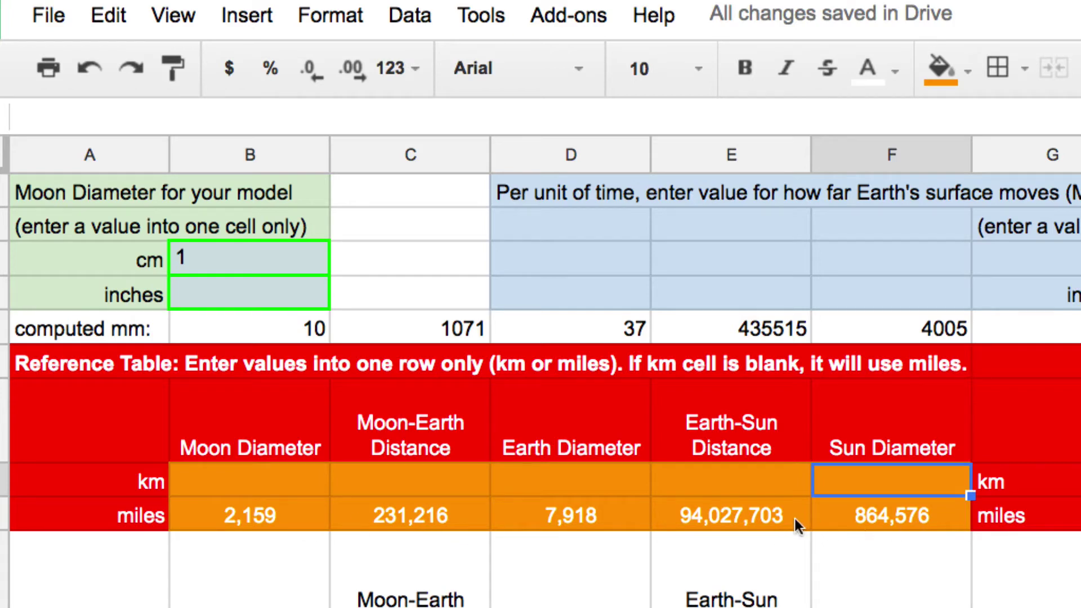
Compare the Moon diameter in miles (B9) with the Earth diameter (D9), then return to B3.
left_click(312, 508)
left_click(366, 511)
left_click(535, 515)
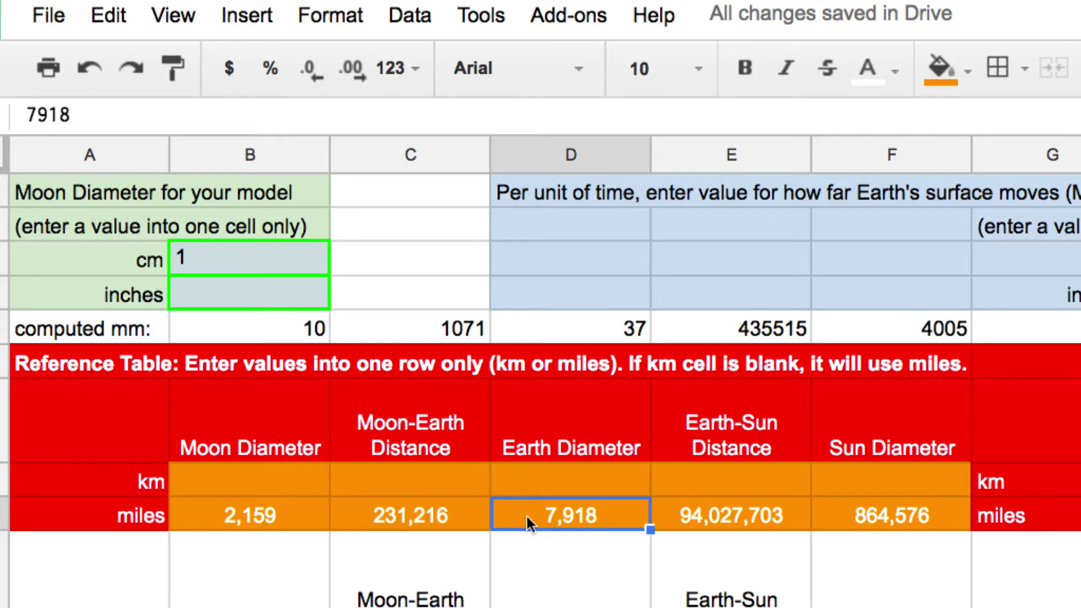
left_click(234, 522)
left_click(543, 521)
left_click(255, 509)
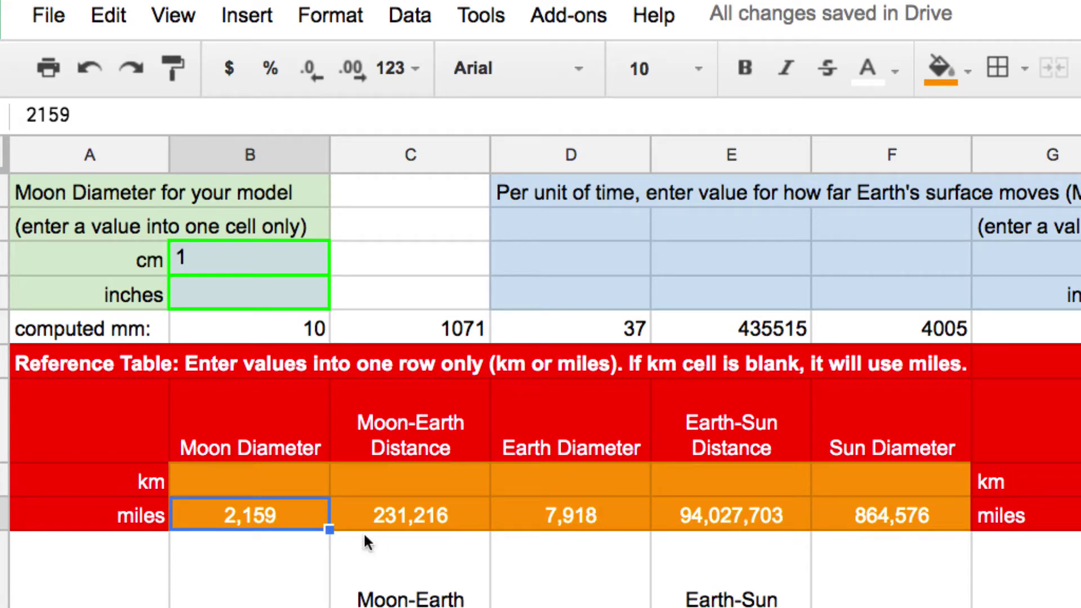
left_click(208, 261)
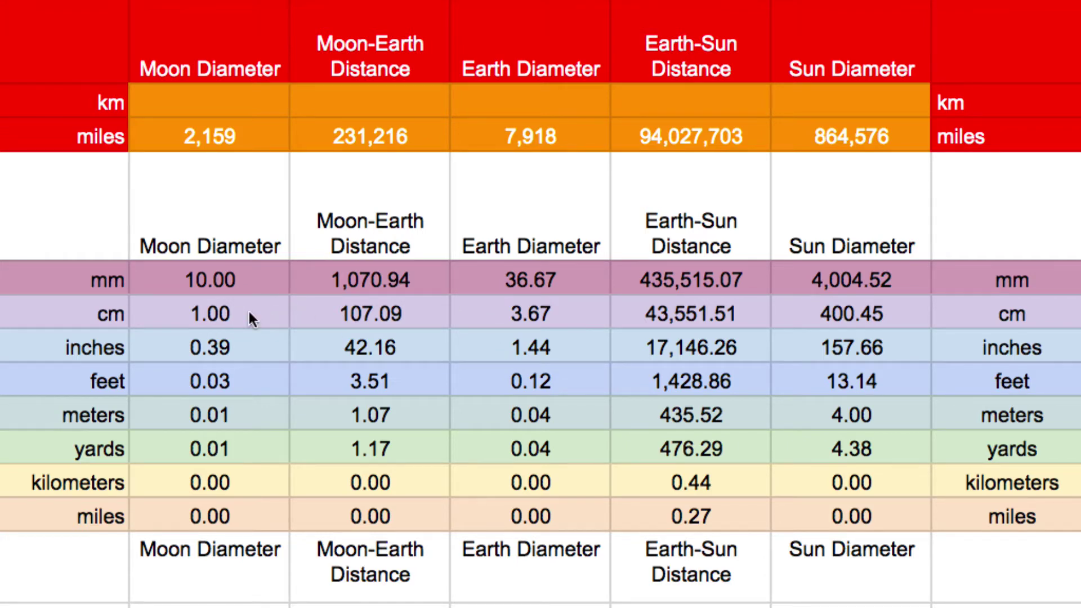
Point out scaled results: Moon 0.01 yards, Moon-Earth 42.16 inches, Earth 3.67 cm, Earth-Sun 476.29 yards.
left_click(242, 448)
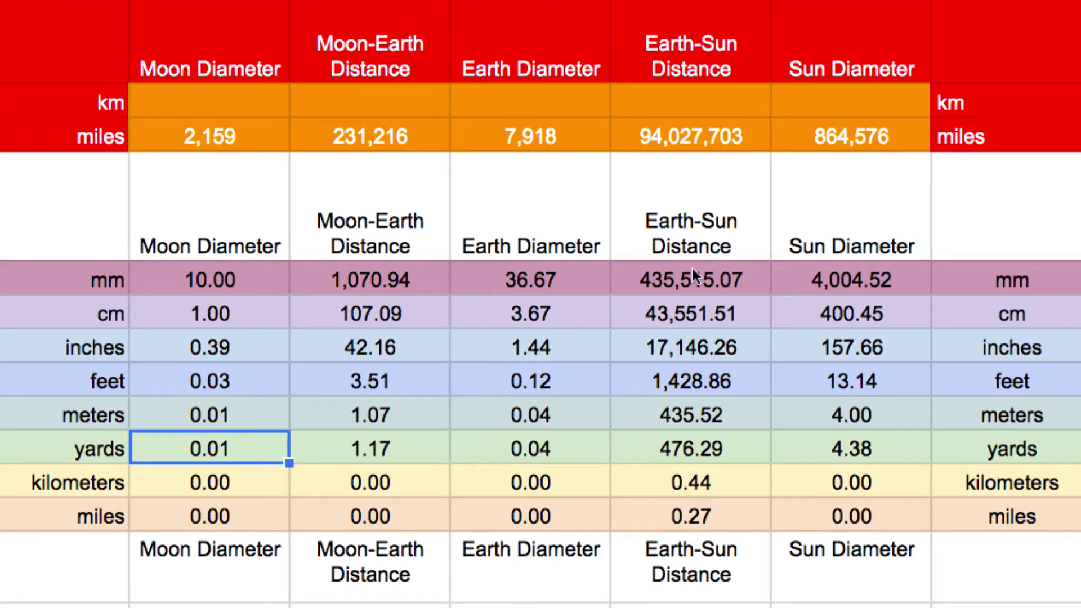
left_click(726, 279)
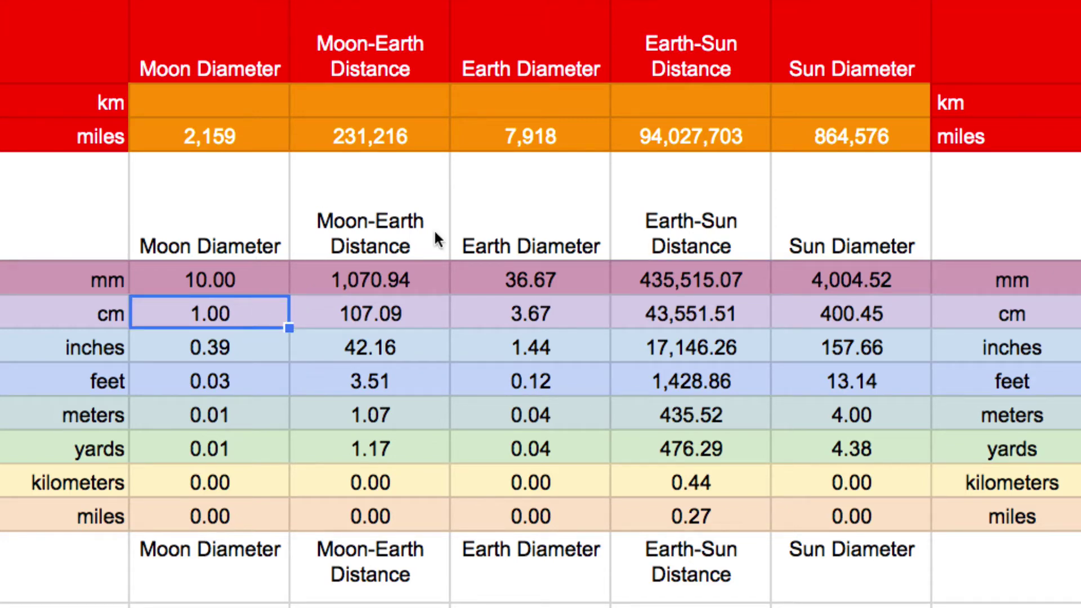
left_click(398, 349)
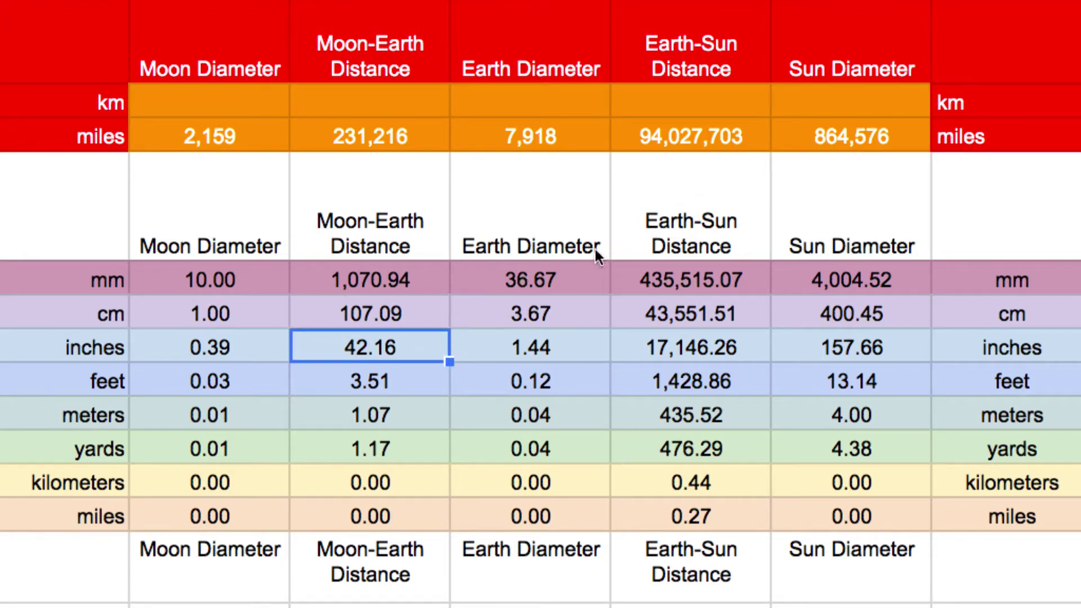
left_click(544, 306)
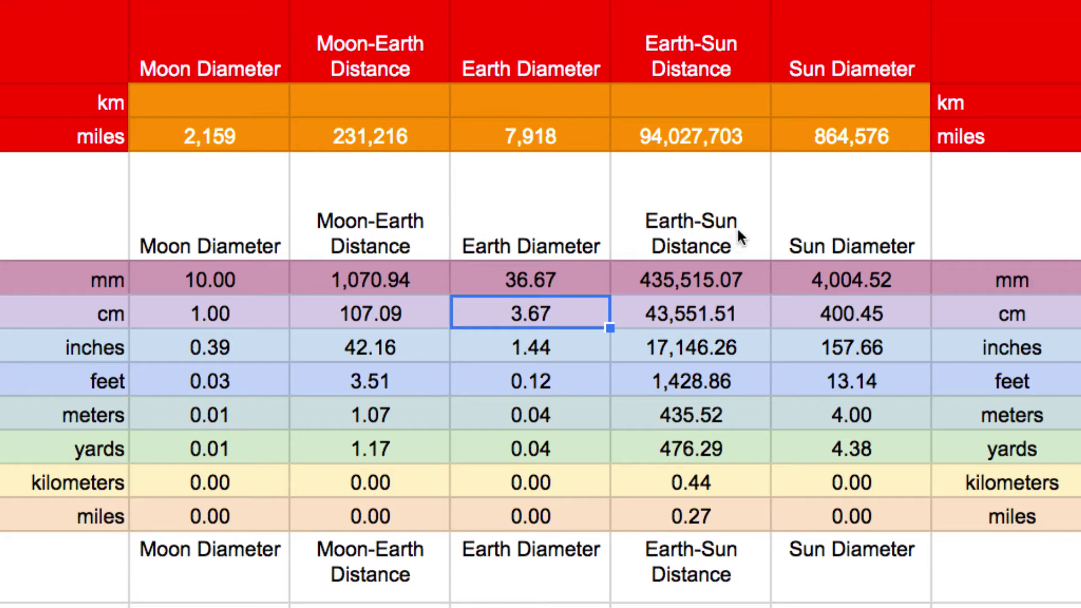
left_click(647, 456)
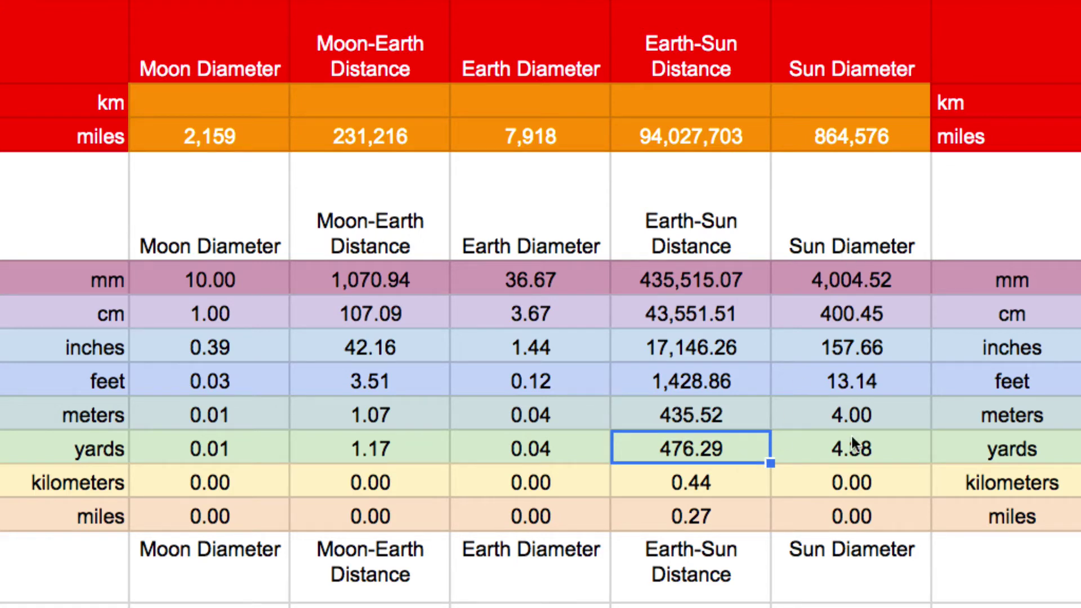
left_click(895, 388)
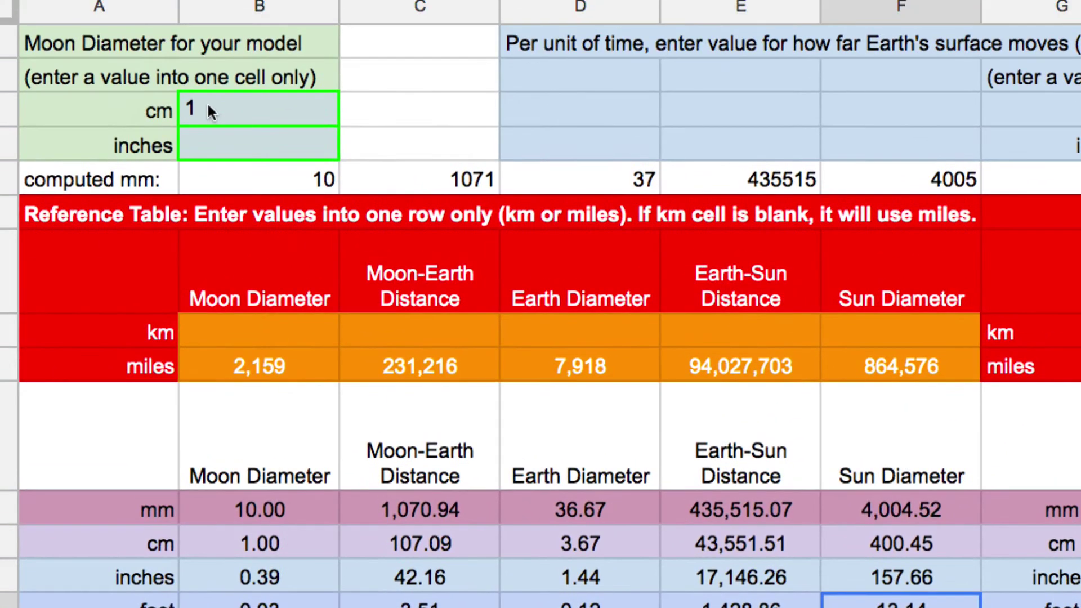
Clear the 1 cm value in B3 and enter 6 in the inches cell B4.
left_click(208, 107)
key("BackSpace")
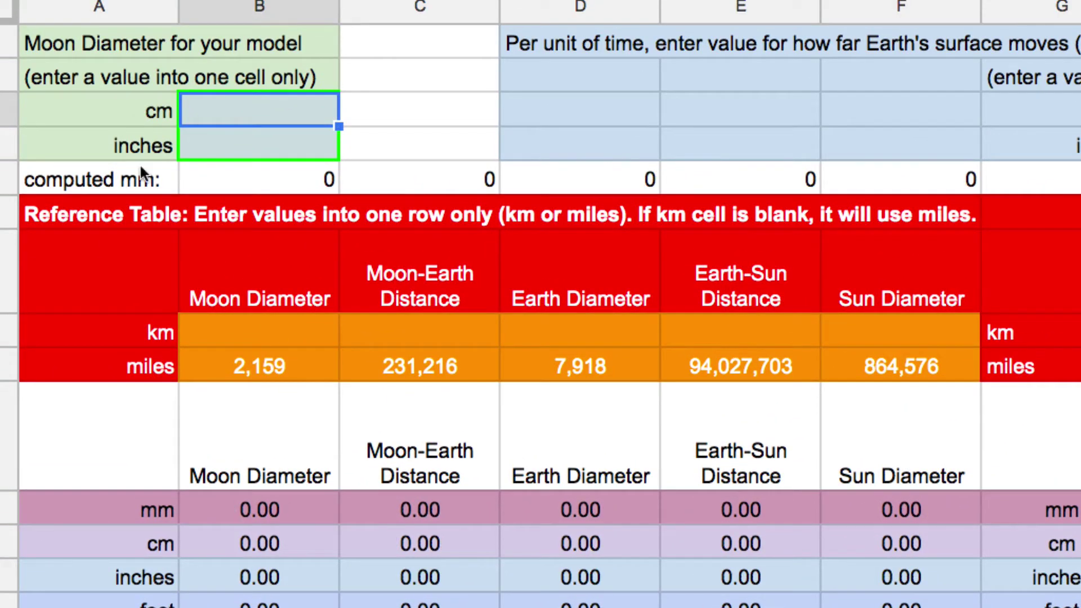
left_click(205, 146)
type("6")
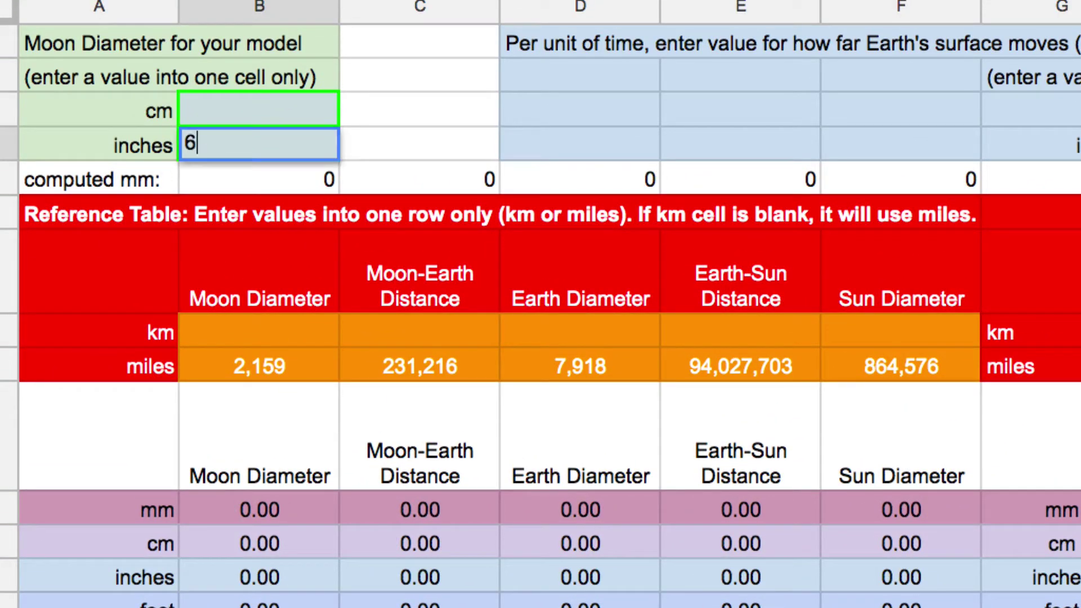
left_click(374, 145)
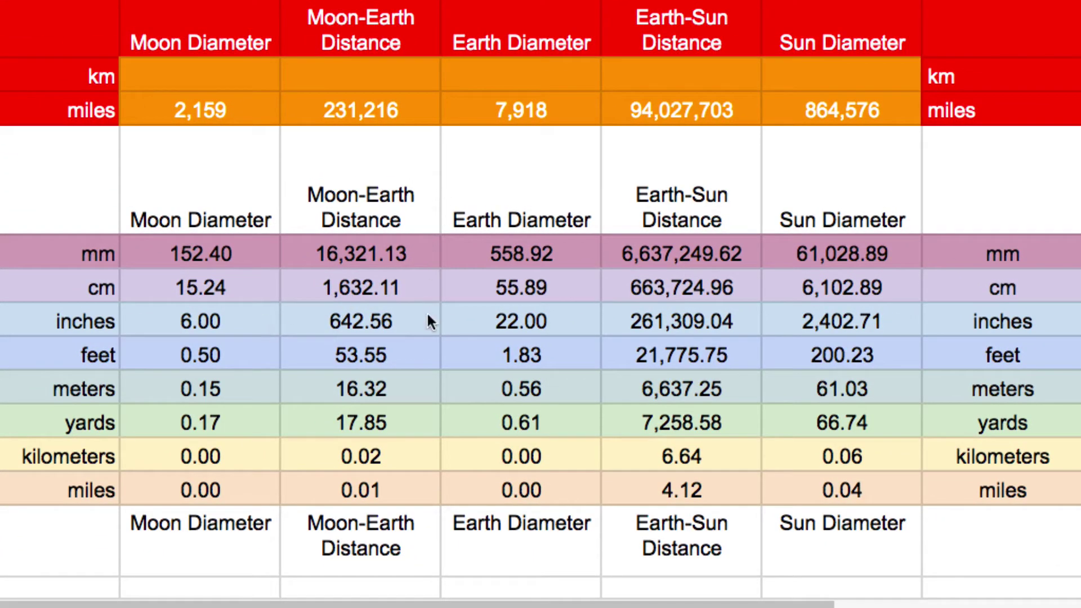
left_click(405, 365)
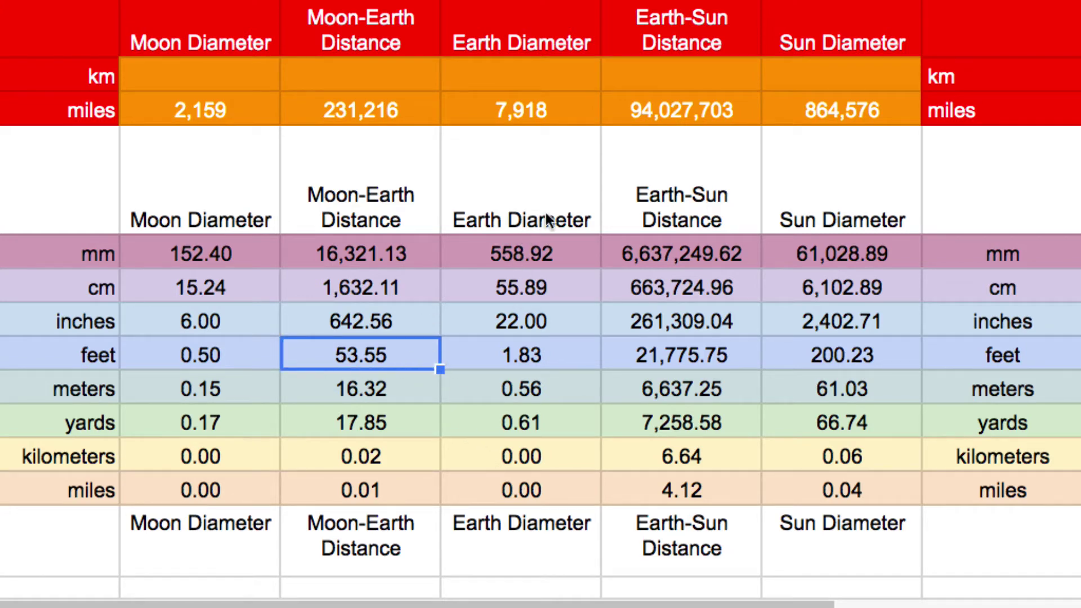
left_click(571, 321)
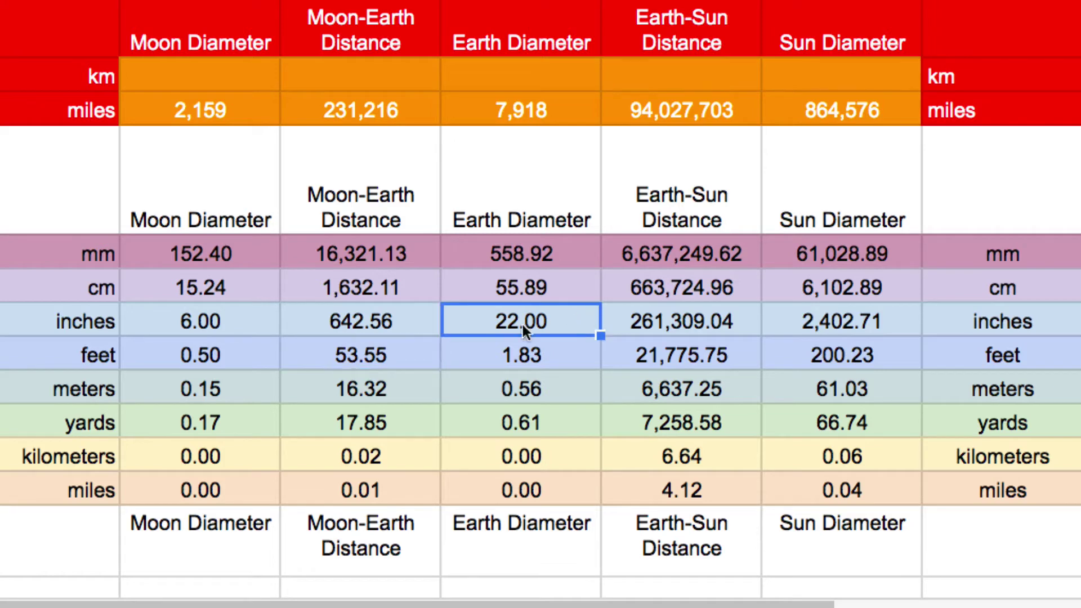
left_click(570, 355)
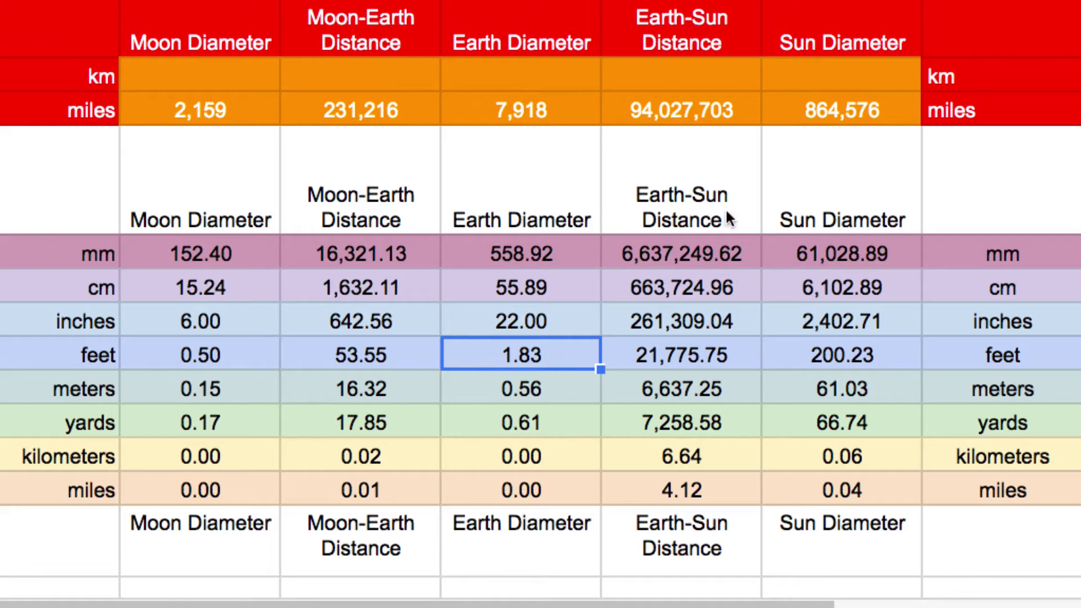
left_click(721, 495)
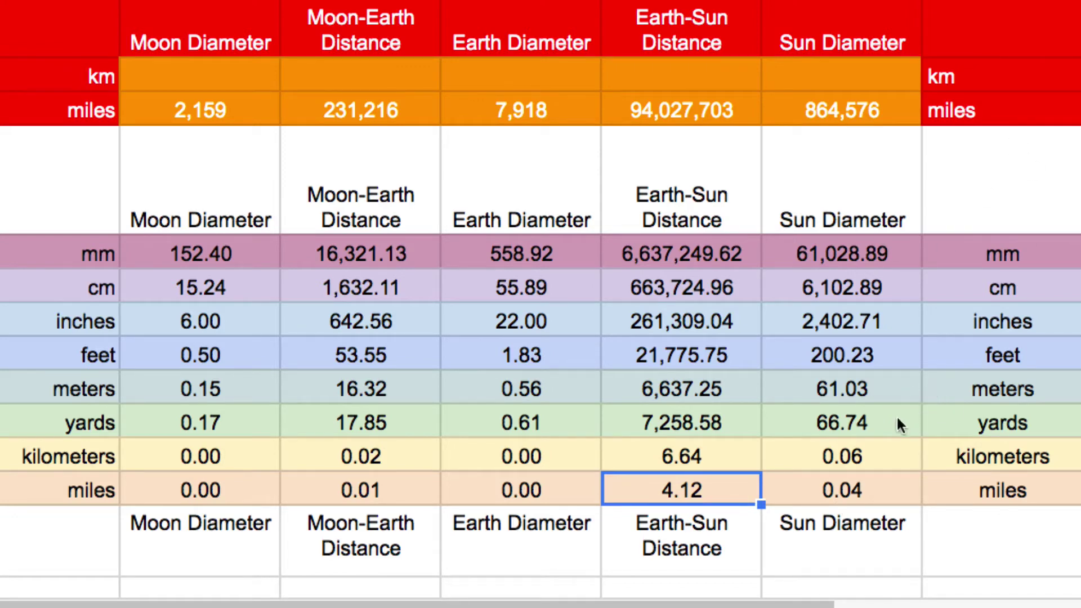
left_click(899, 355)
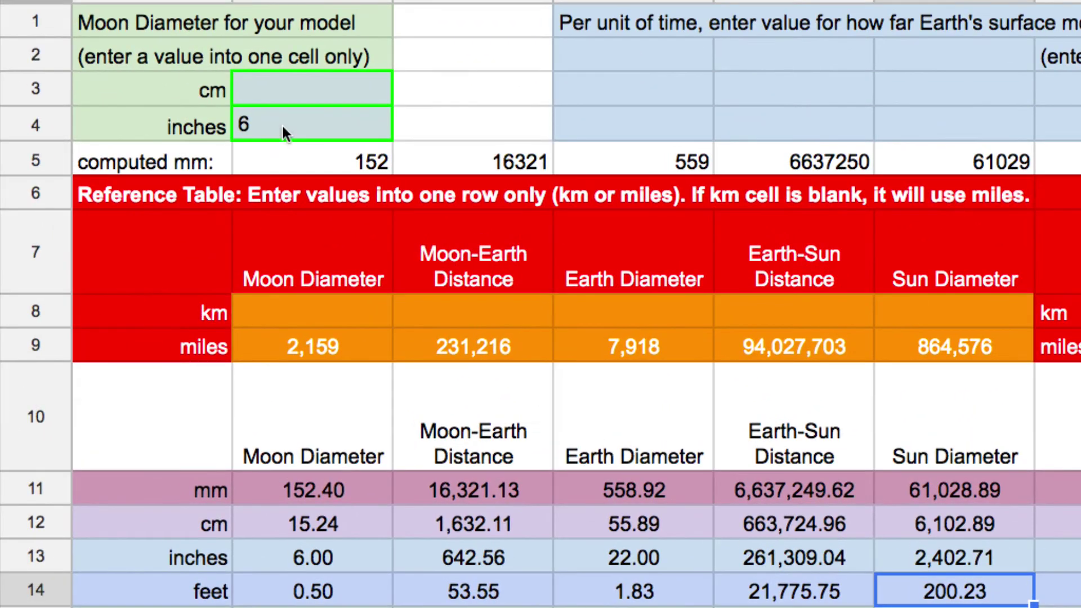
Clear the 6 in inches cell B4 and enter 1 in the cm cell B3.
left_click(283, 127)
key("Delete")
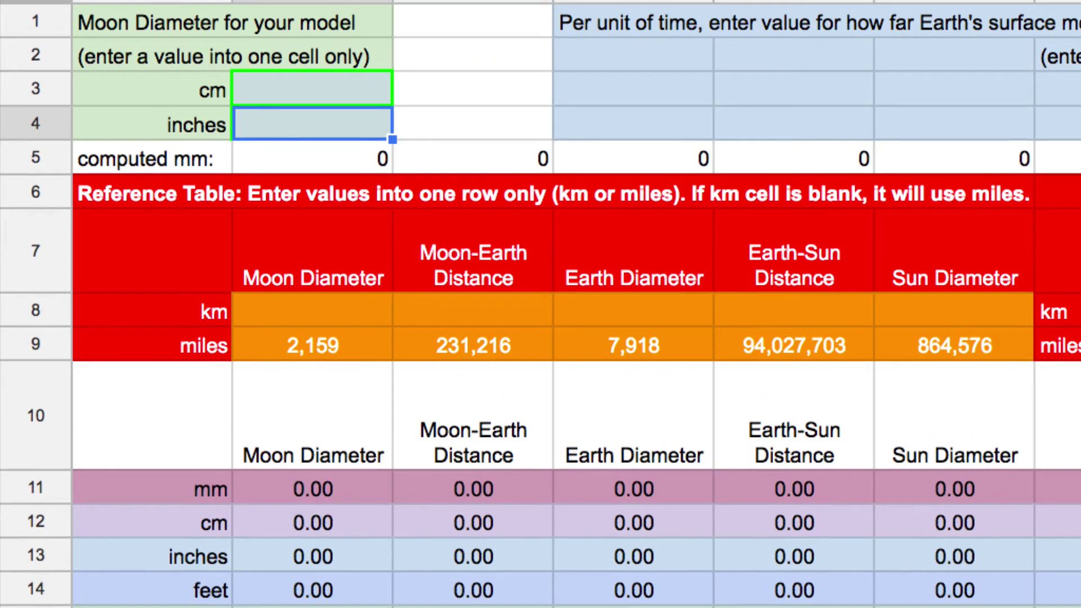
left_click(247, 87)
type("1")
key("Return")
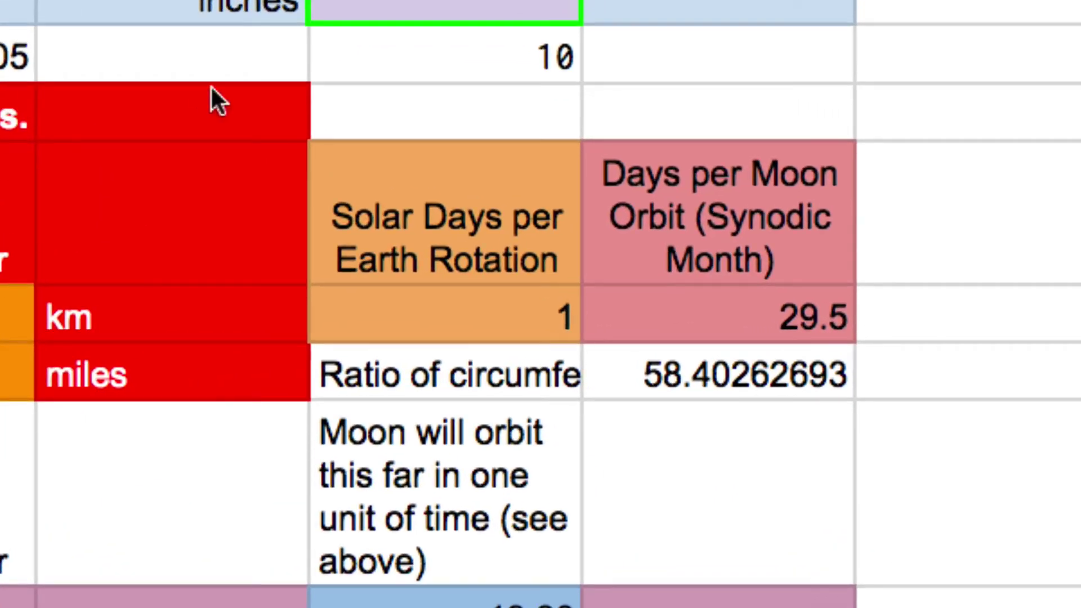
left_click(566, 335)
left_click(632, 317)
left_click(461, 319)
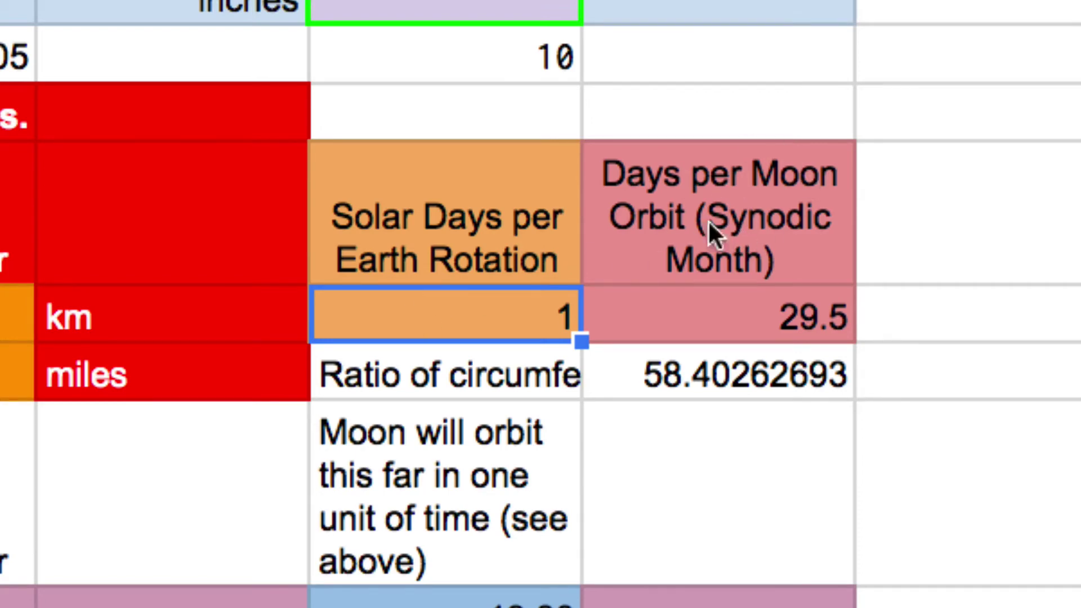
left_click(736, 310)
left_click(503, 313)
left_click(688, 311)
left_click(507, 318)
left_click(705, 318)
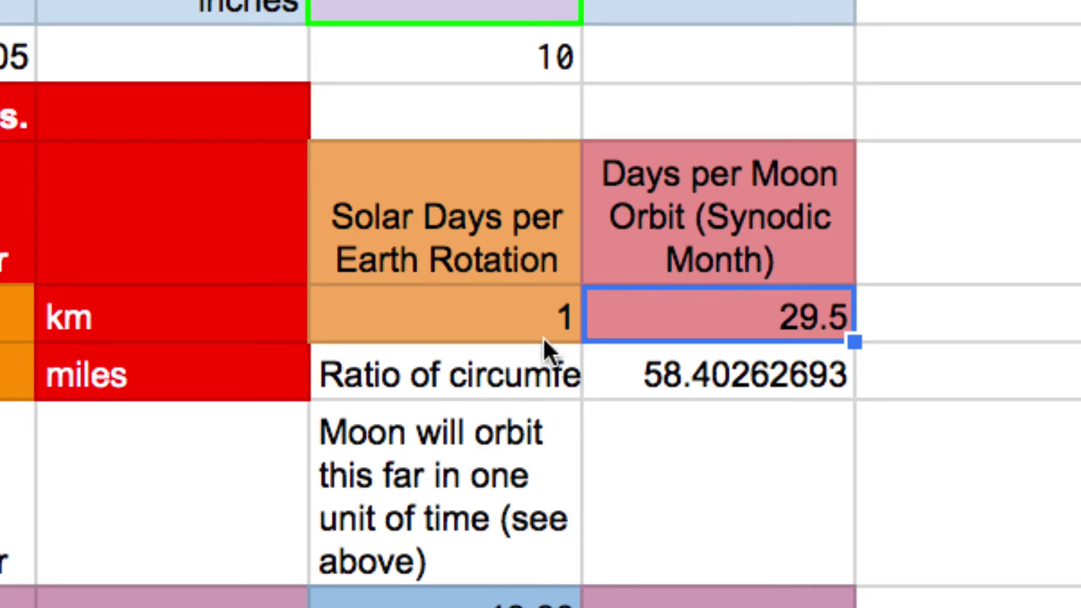
left_click(739, 380)
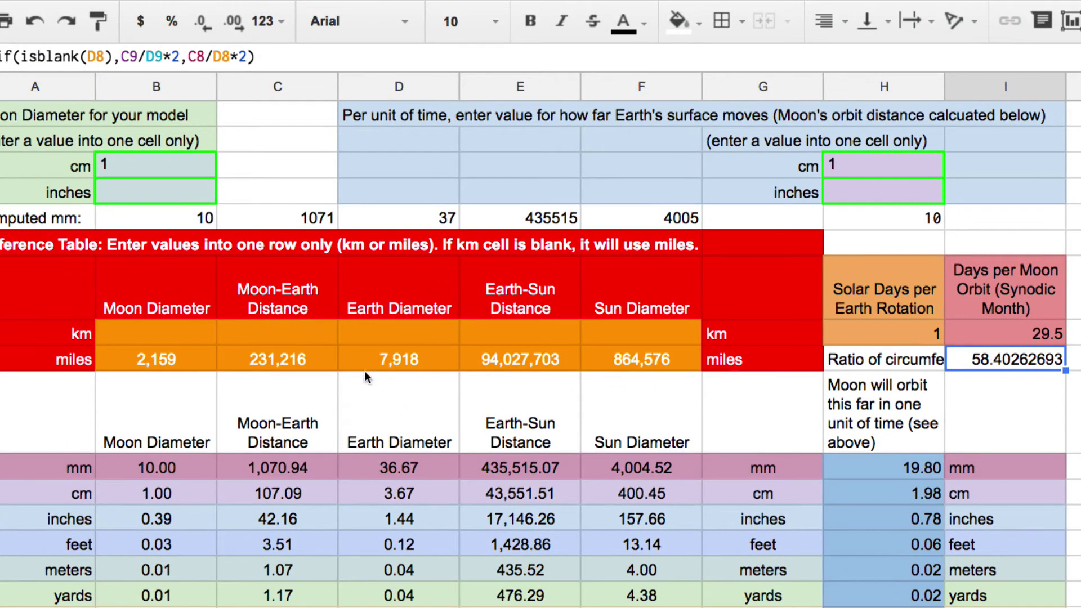
left_click(364, 363)
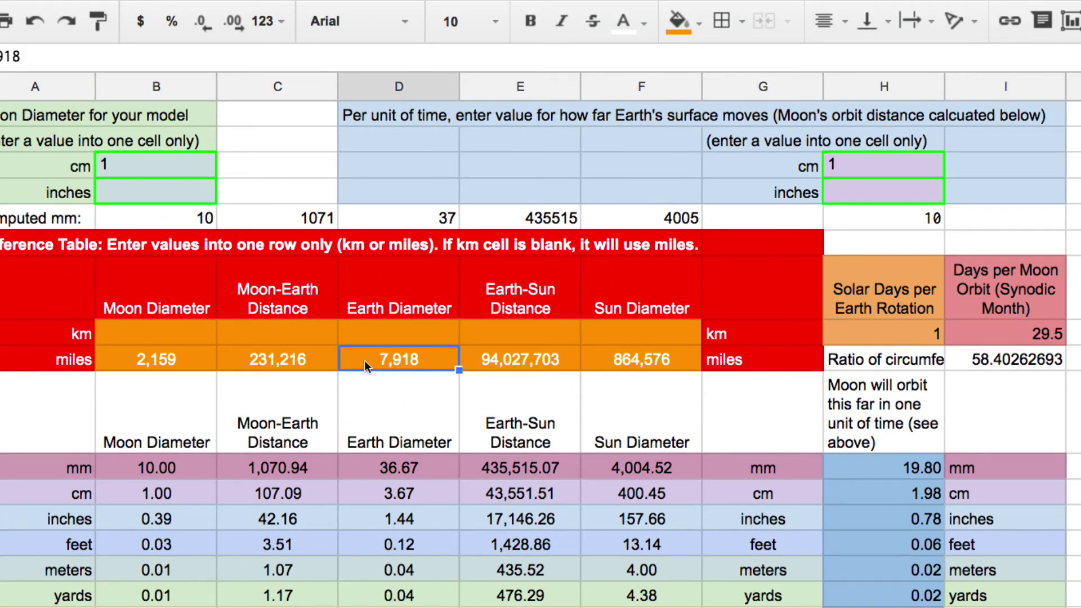
left_click(310, 364)
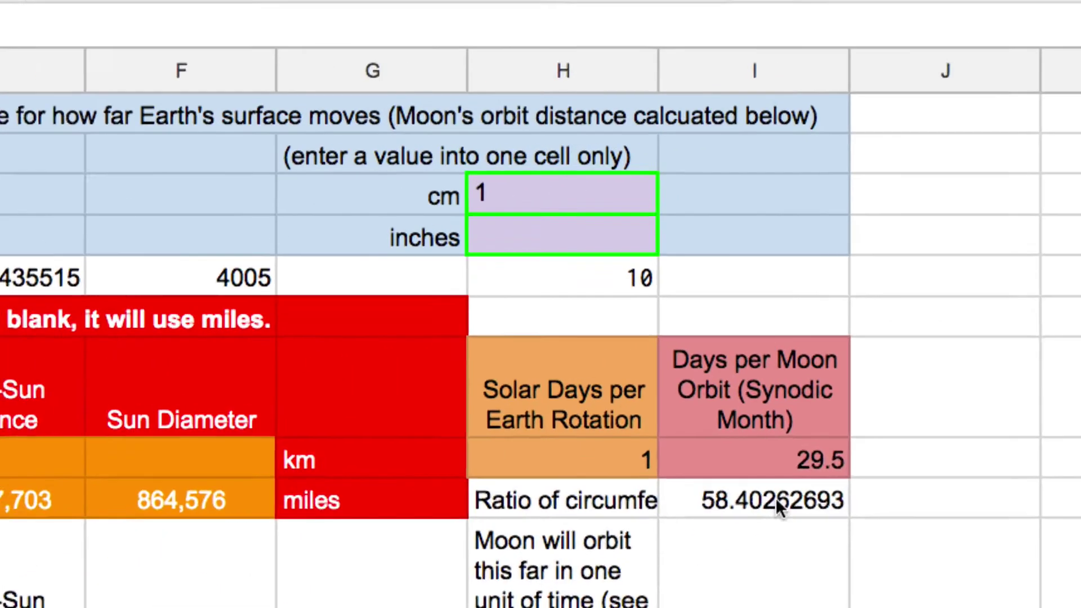
left_click(1020, 361)
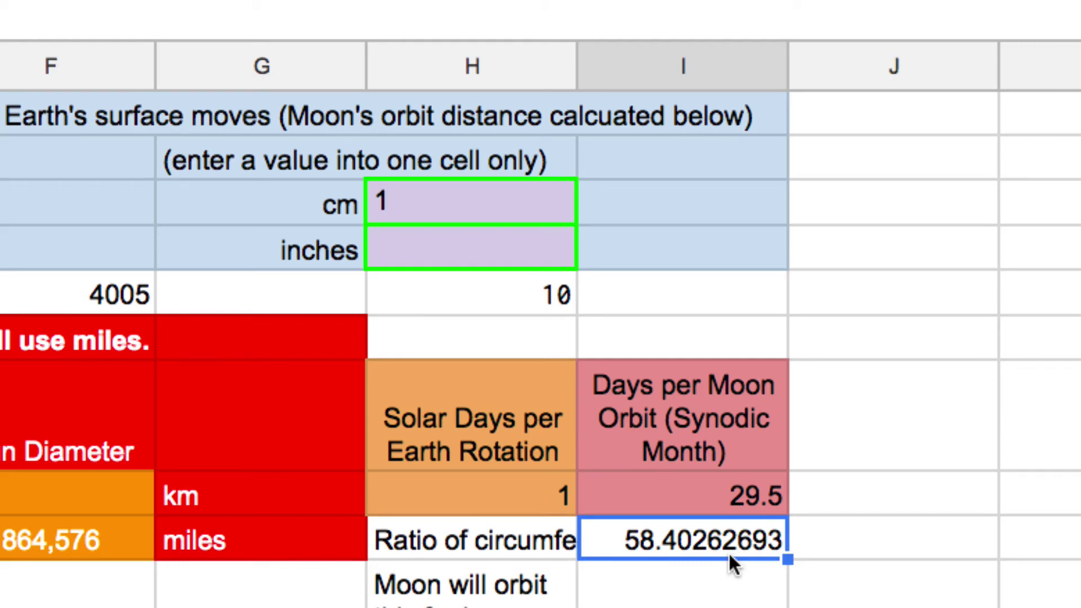
left_click(459, 207)
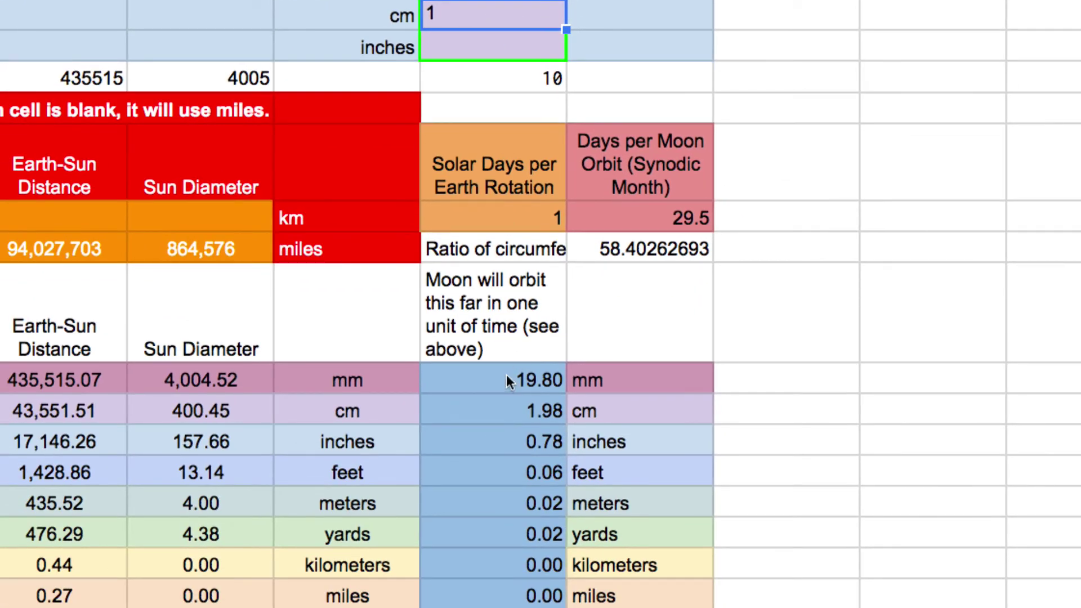
left_click(507, 378)
left_click(493, 411)
left_click(492, 442)
left_click(491, 472)
left_click(486, 11)
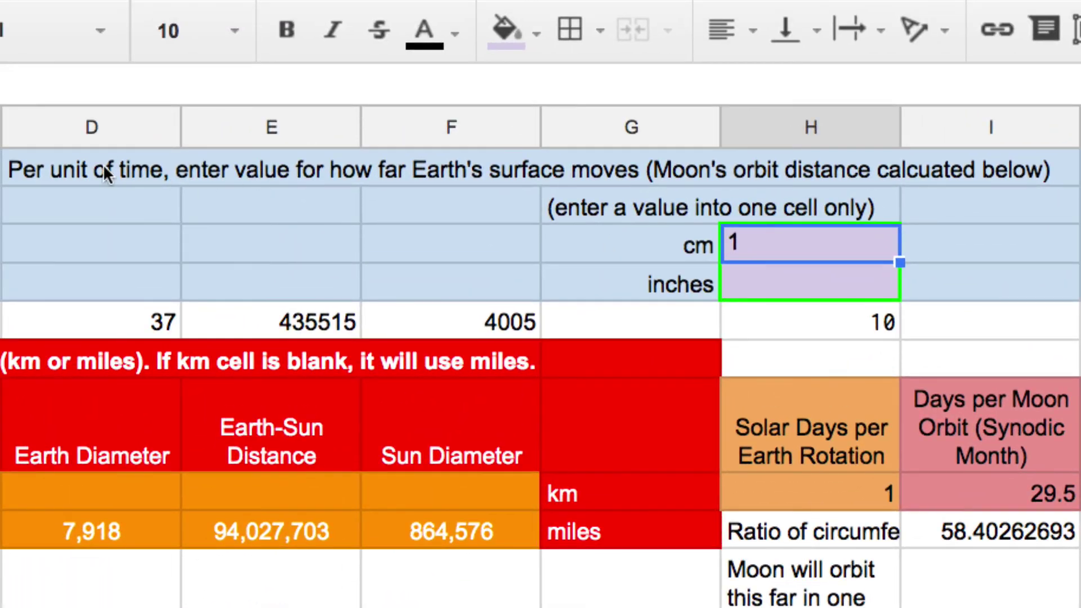
left_click(127, 176)
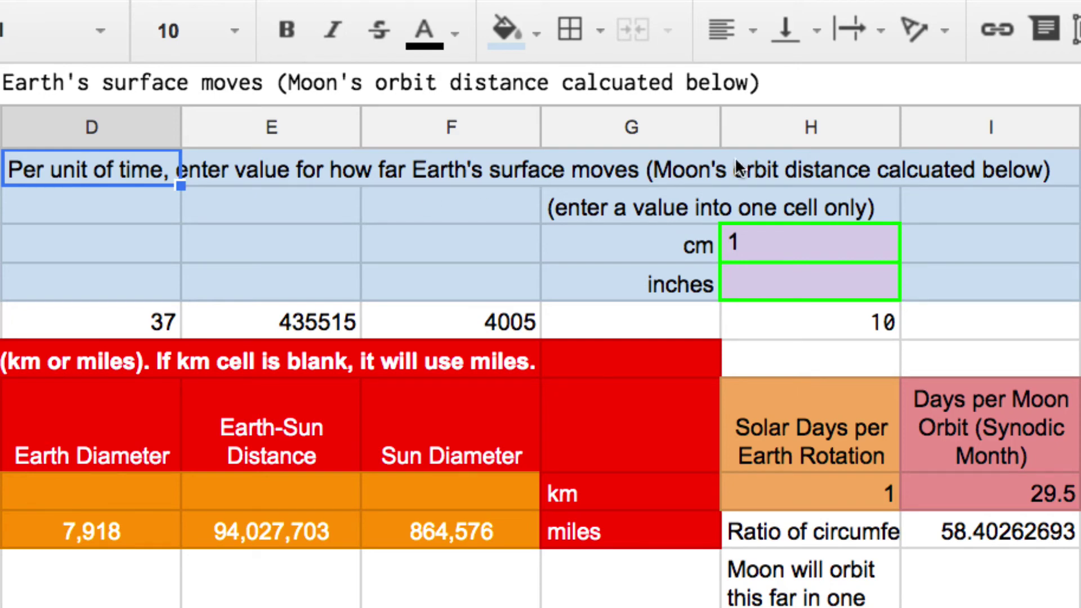
left_click(817, 243)
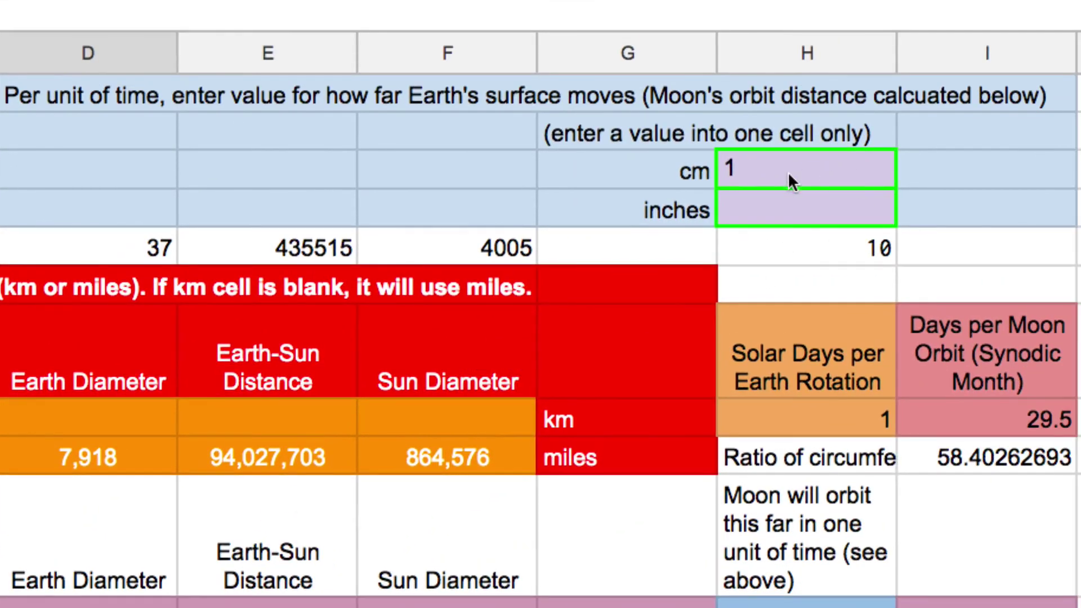
left_click(789, 180)
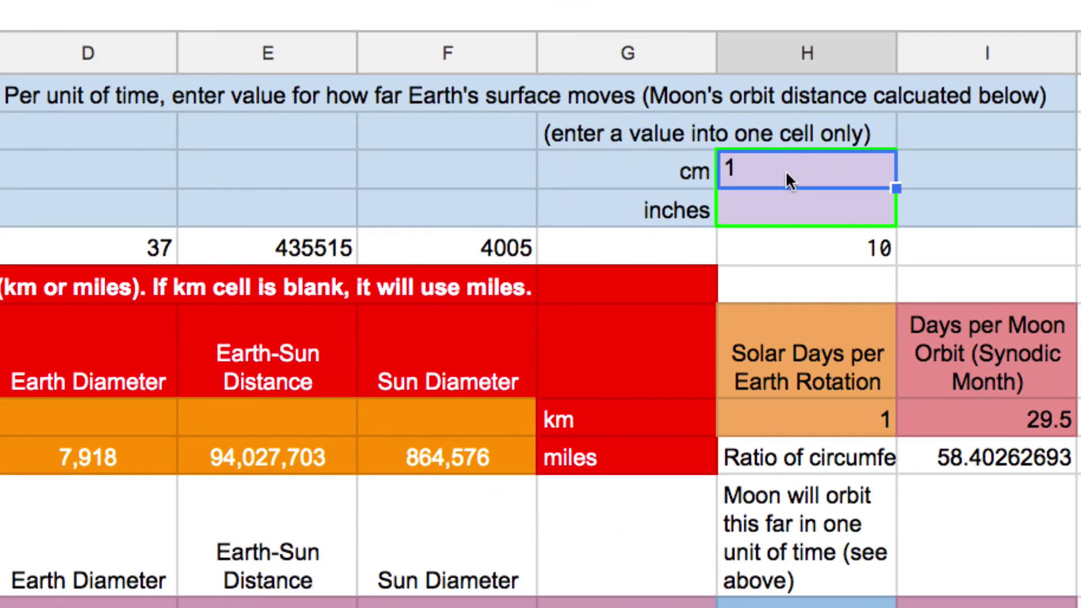
left_click(96, 97)
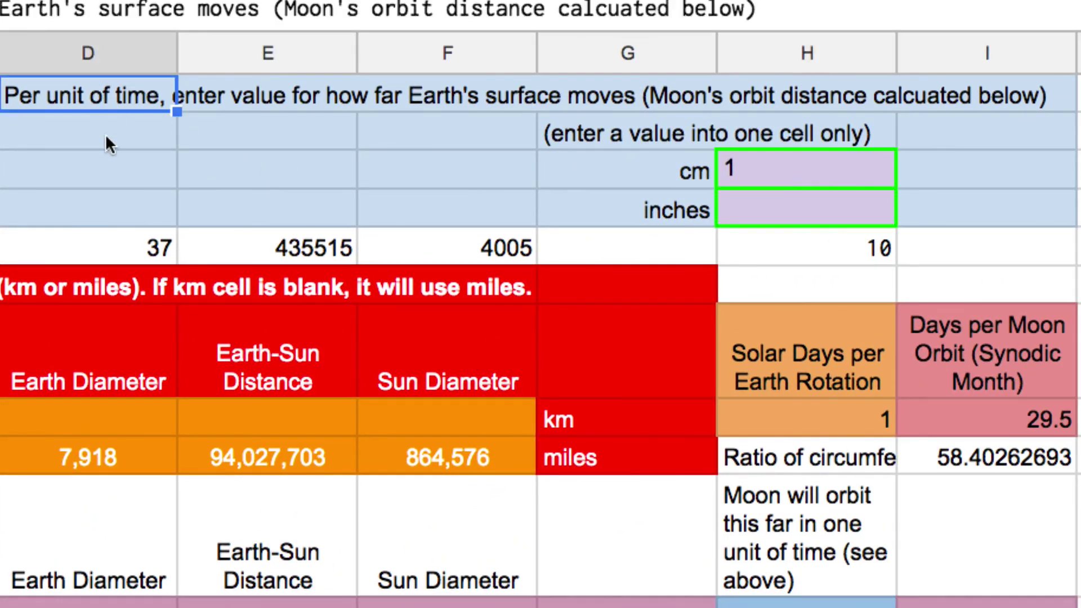
left_click(772, 165)
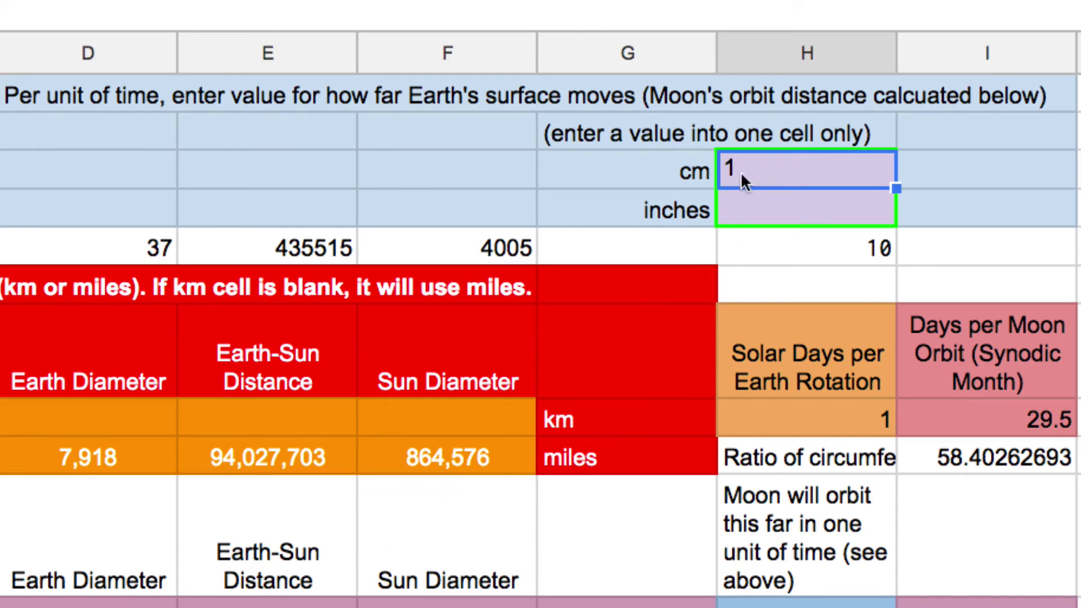
left_click(867, 415)
left_click(939, 411)
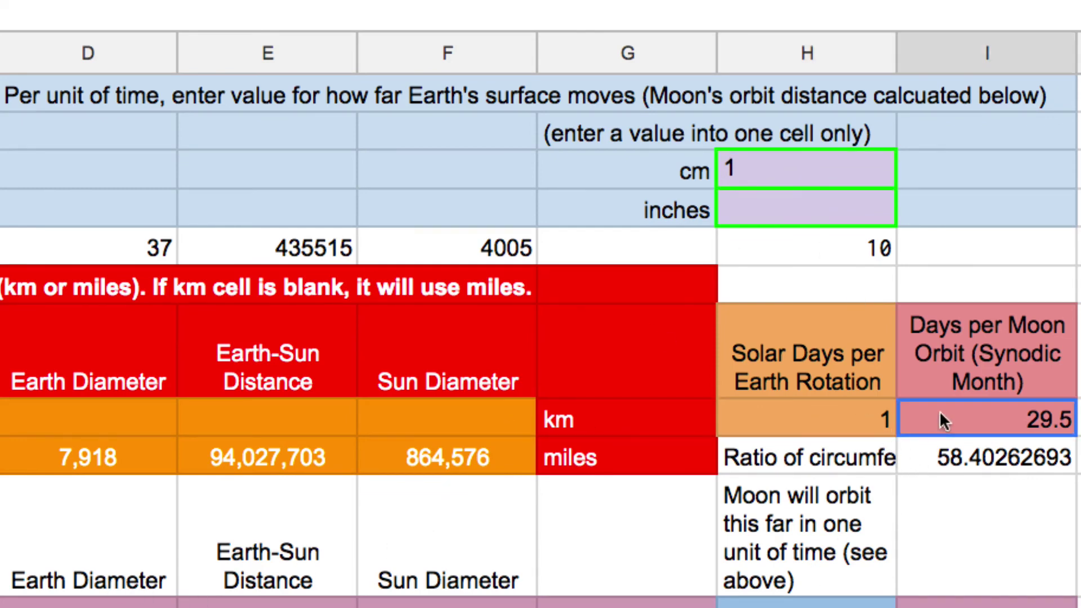
left_click(848, 419)
left_click(951, 418)
left_click(967, 458)
left_click(847, 423)
left_click(923, 422)
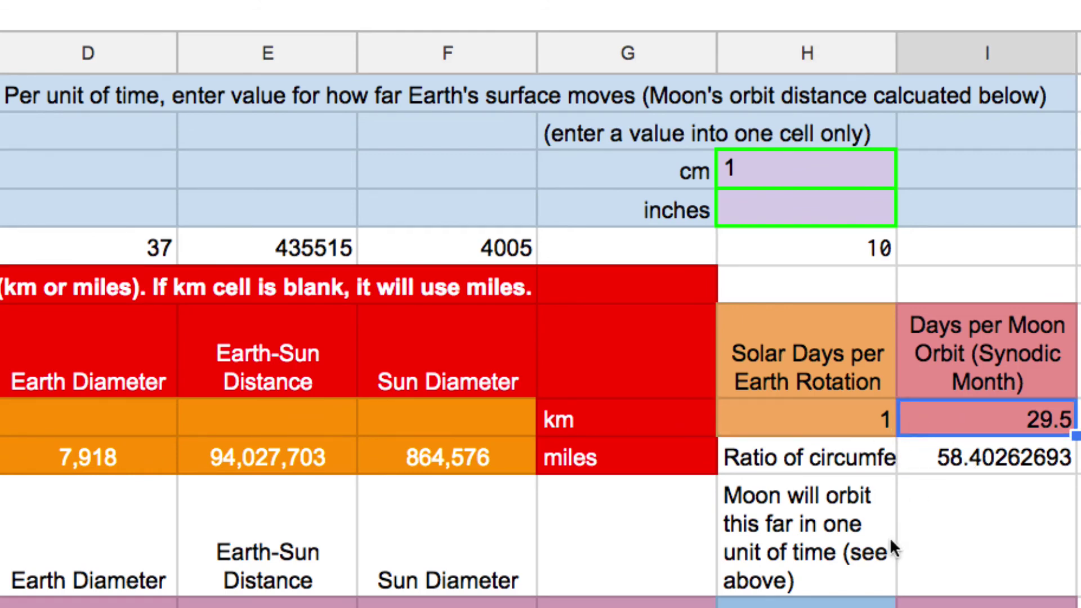